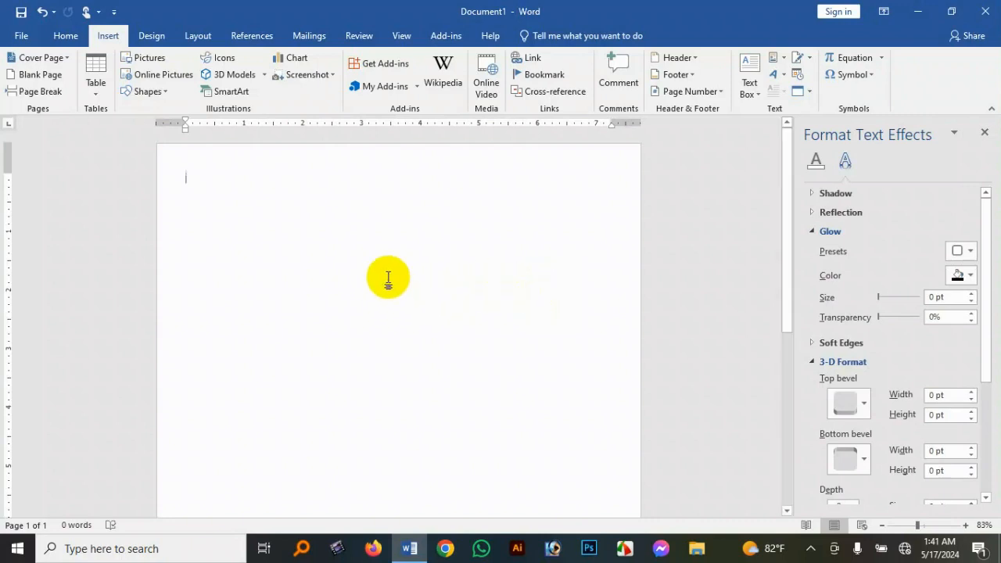
# - Draw a cylinder shape about 4.11" high and 2.89" wide on the blank page
pyautogui.click(166, 93)
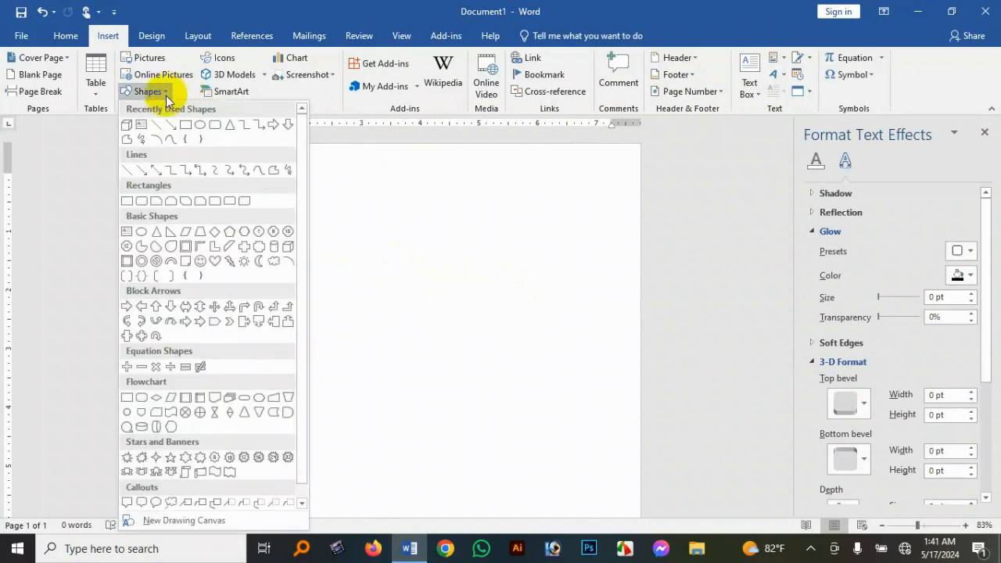
pyautogui.click(155, 427)
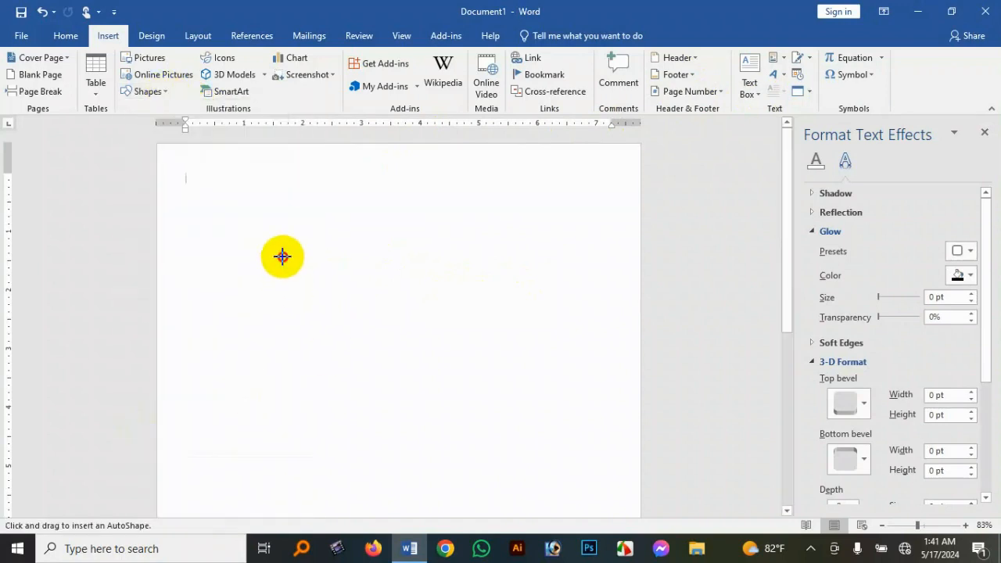
pyautogui.moveTo(283, 257)
pyautogui.mouseDown()
pyautogui.moveTo(470, 485)
pyautogui.moveTo(452, 497)
pyautogui.mouseUp()
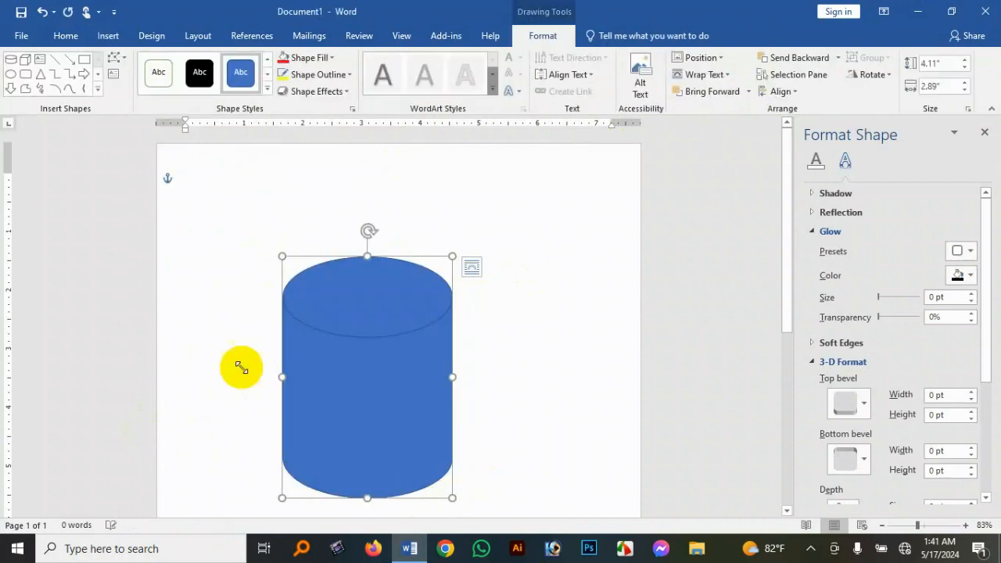
# - Fill the cylinder with the standard green color
pyautogui.click(331, 58)
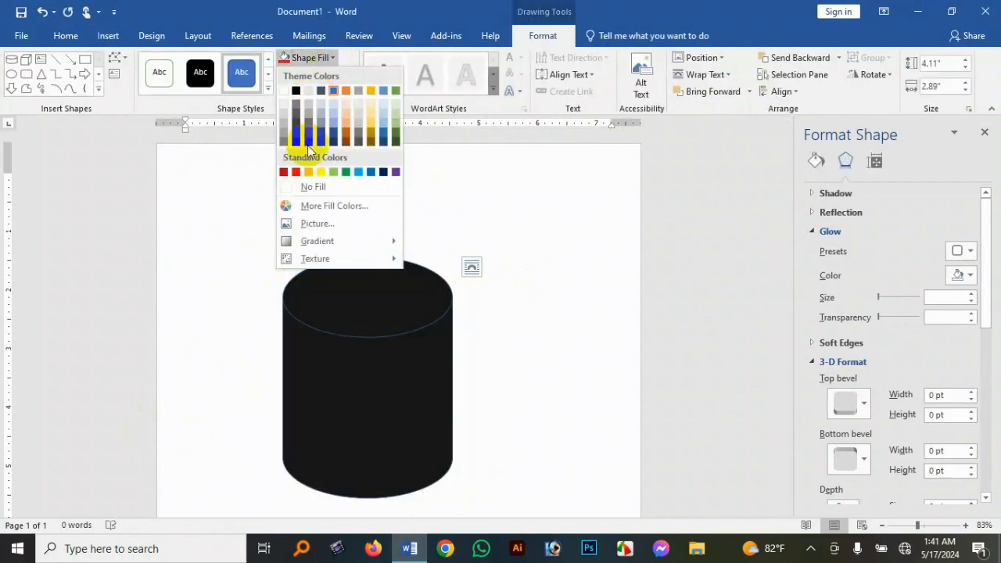
pyautogui.click(341, 177)
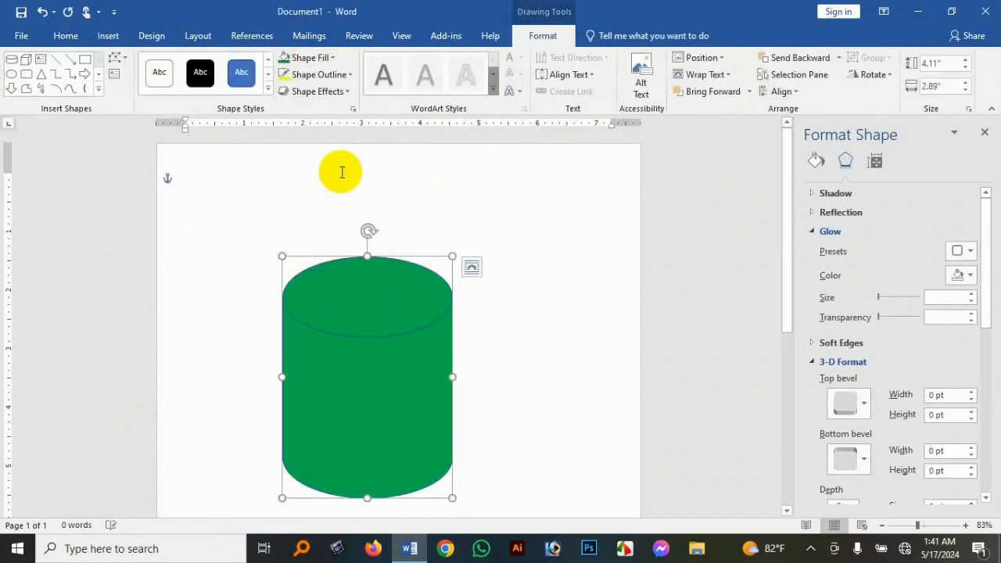
pyautogui.click(537, 326)
pyautogui.click(351, 408)
pyautogui.doubleClick(350, 408)
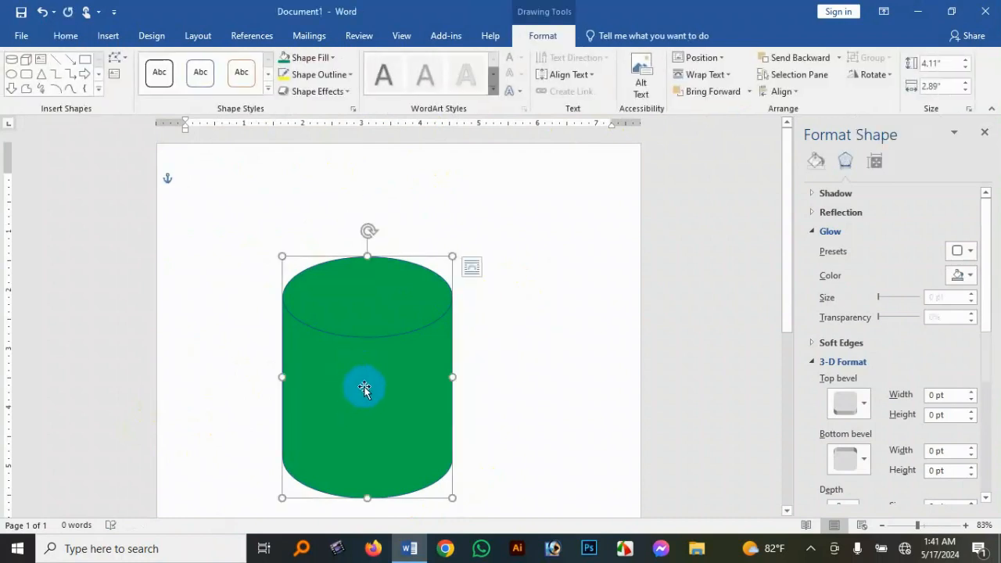
# - Move the cylinder up near the page's top margin and enlarge it to about 4.89" high and 3.49" wide
pyautogui.moveTo(354, 382)
pyautogui.mouseDown()
pyautogui.moveTo(398, 282)
pyautogui.moveTo(382, 302)
pyautogui.mouseUp()
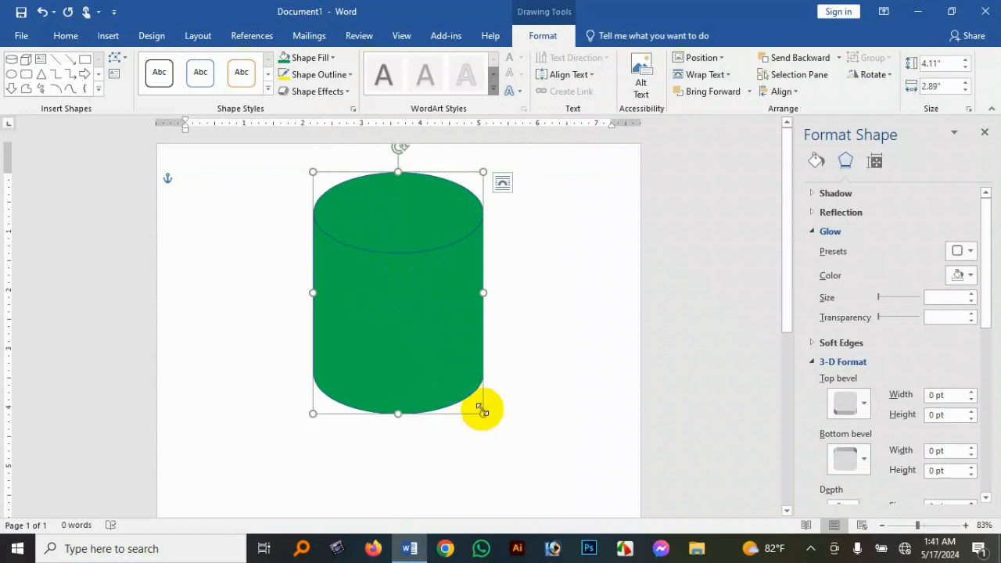
pyautogui.moveTo(482, 416); pyautogui.dragTo(521, 460)
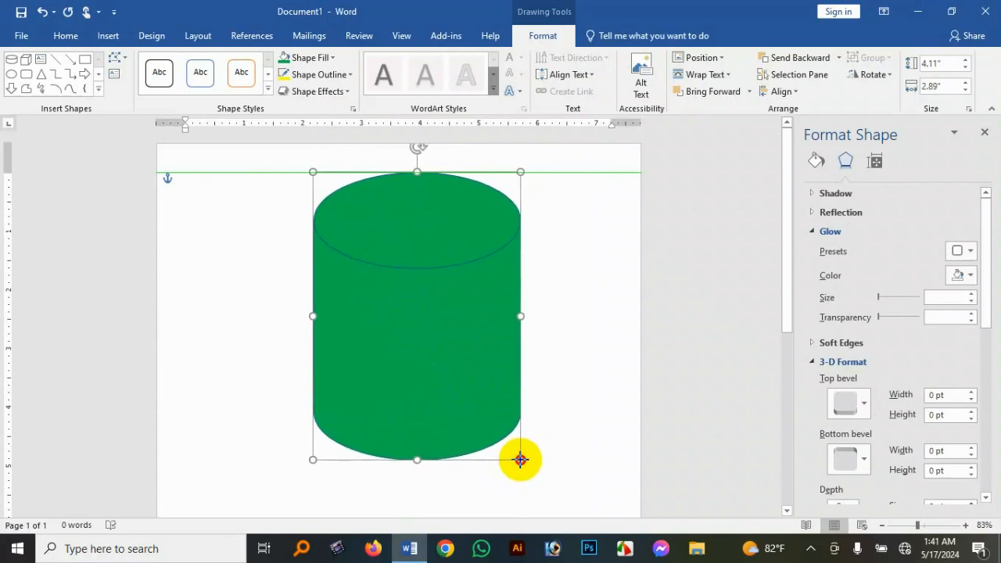
pyautogui.moveTo(452, 387); pyautogui.dragTo(364, 332)
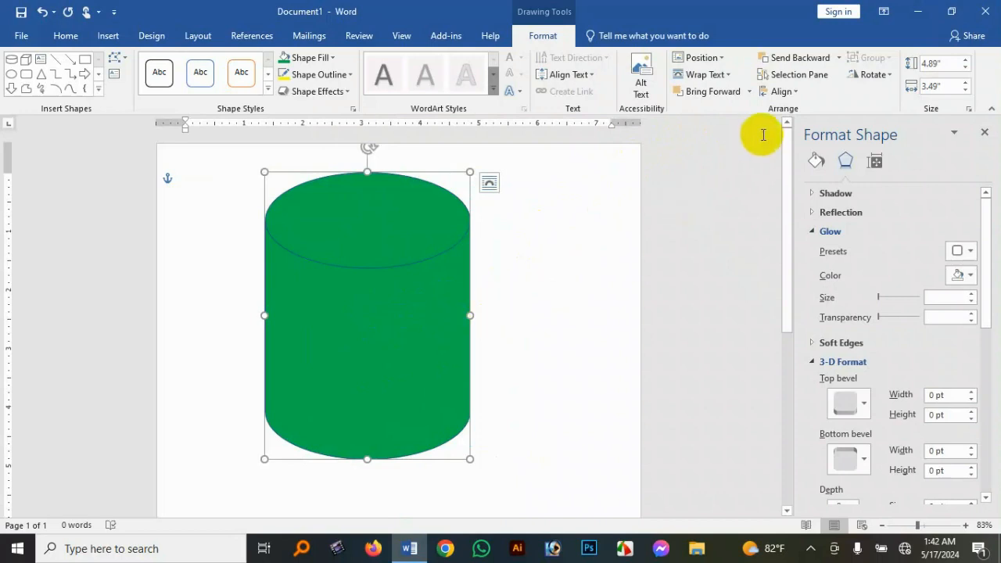
pyautogui.click(287, 205)
# - Draw a text box about 0.85" high and 2.05" wide on the cylinder's front and enter "AJ" in it
pyautogui.click(108, 36)
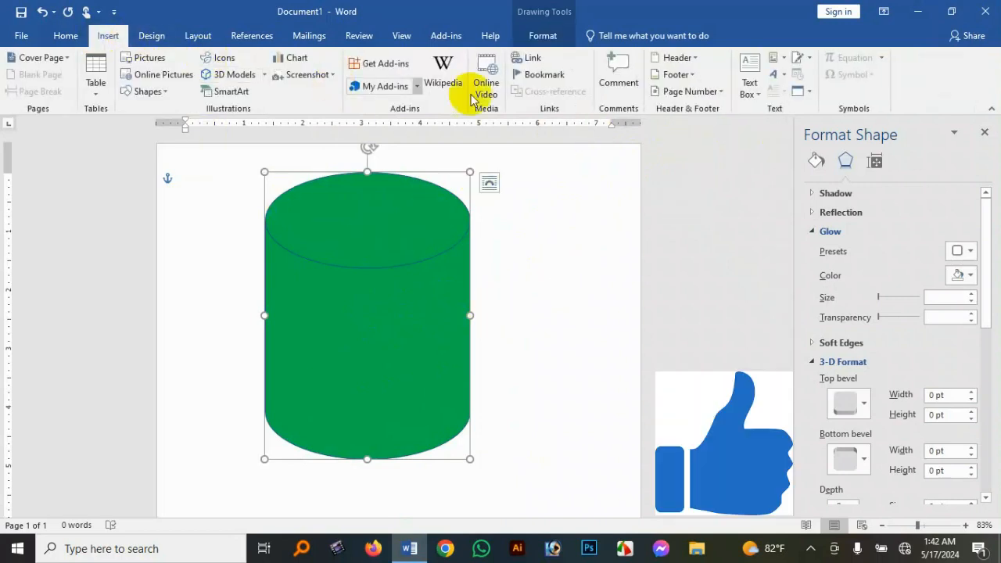
pyautogui.click(759, 96)
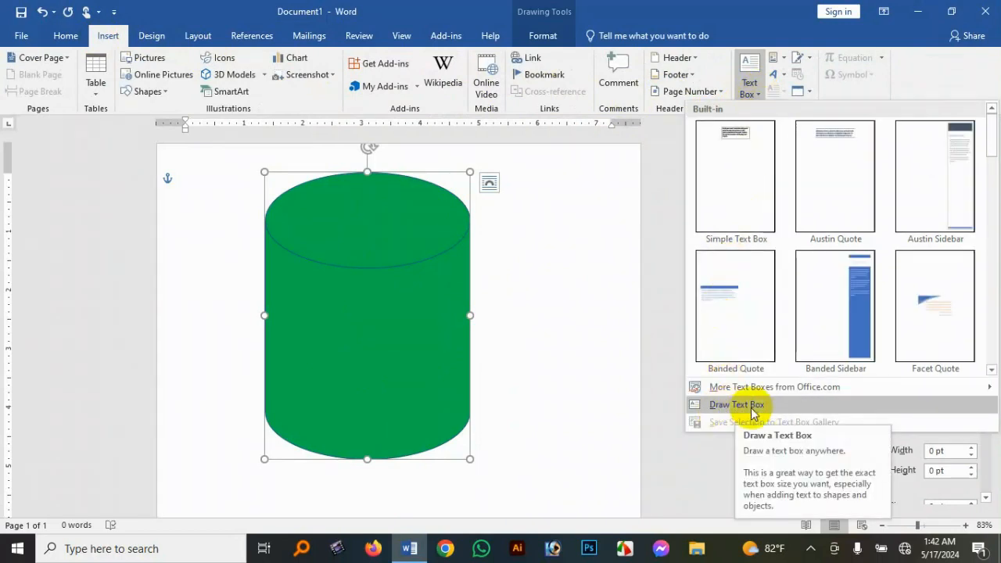
pyautogui.click(740, 404)
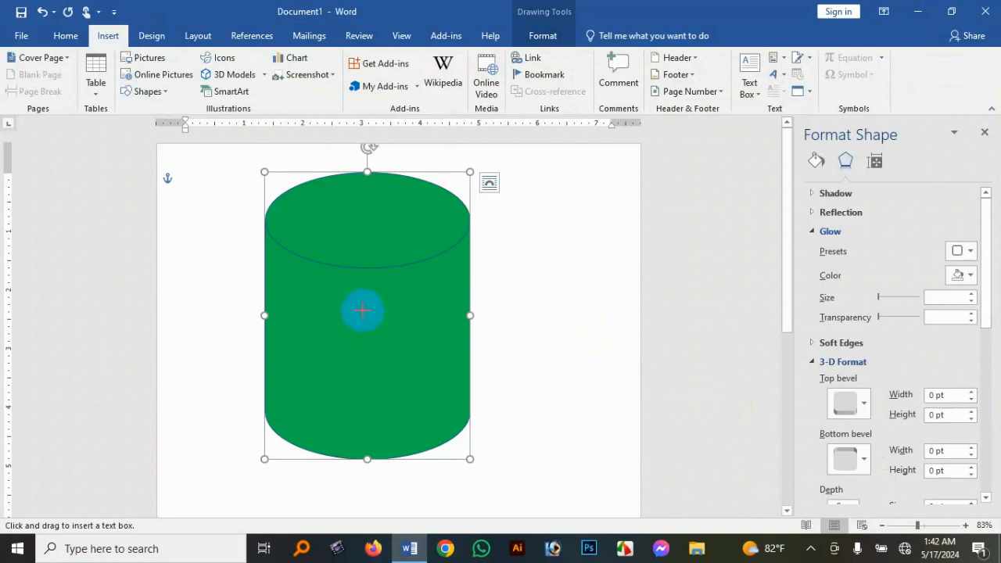
pyautogui.moveTo(307, 298)
pyautogui.mouseDown()
pyautogui.moveTo(387, 342)
pyautogui.moveTo(428, 349)
pyautogui.mouseUp()
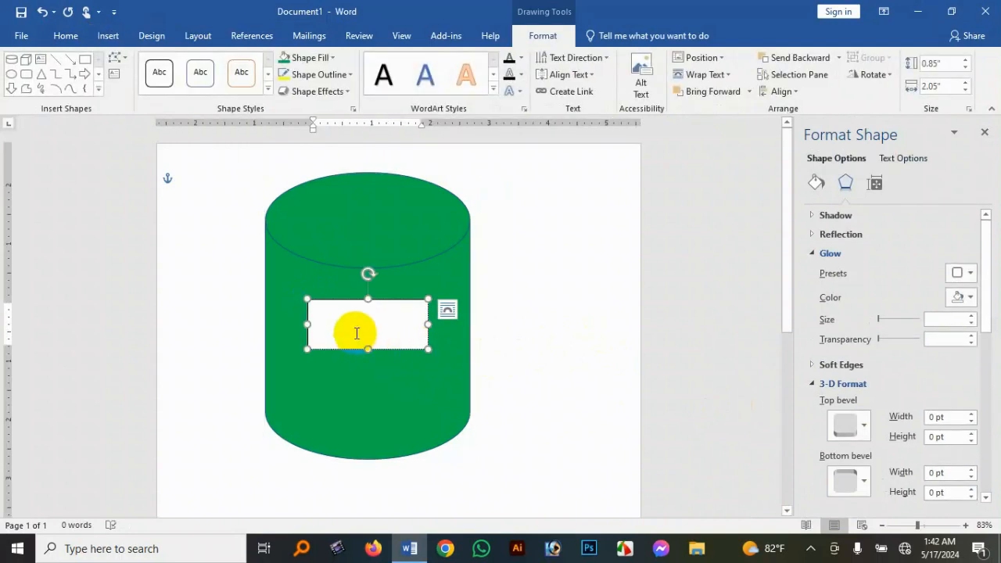
pyautogui.write('A')
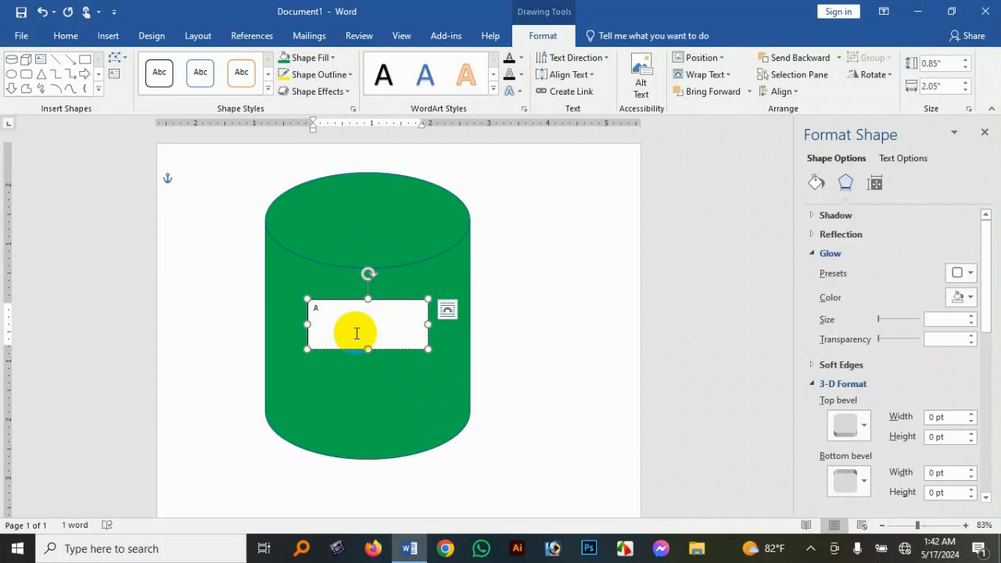
pyautogui.write('l')
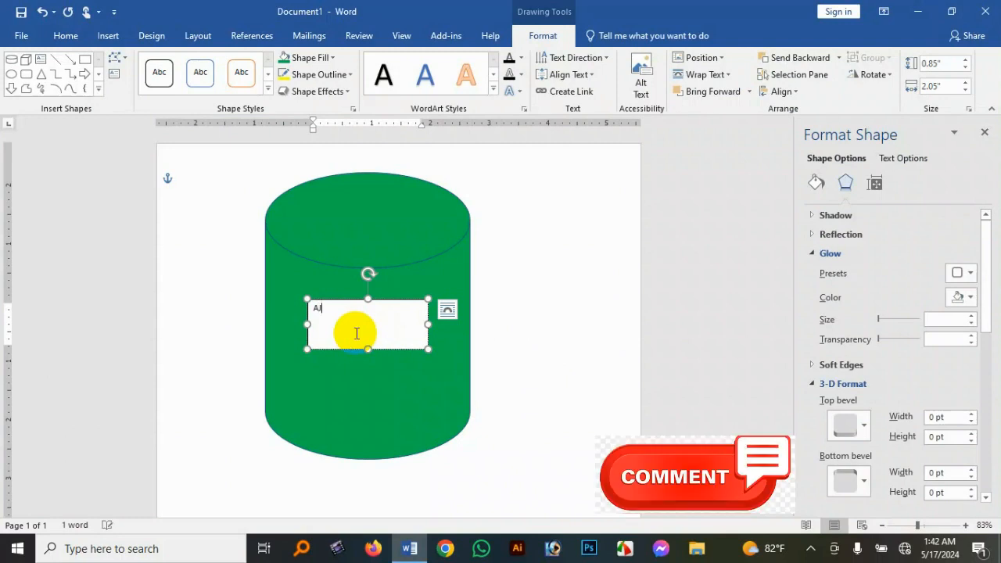
# - Enlarge the "AJ" text to font size 48 and center it in the text box
pyautogui.click(312, 313)
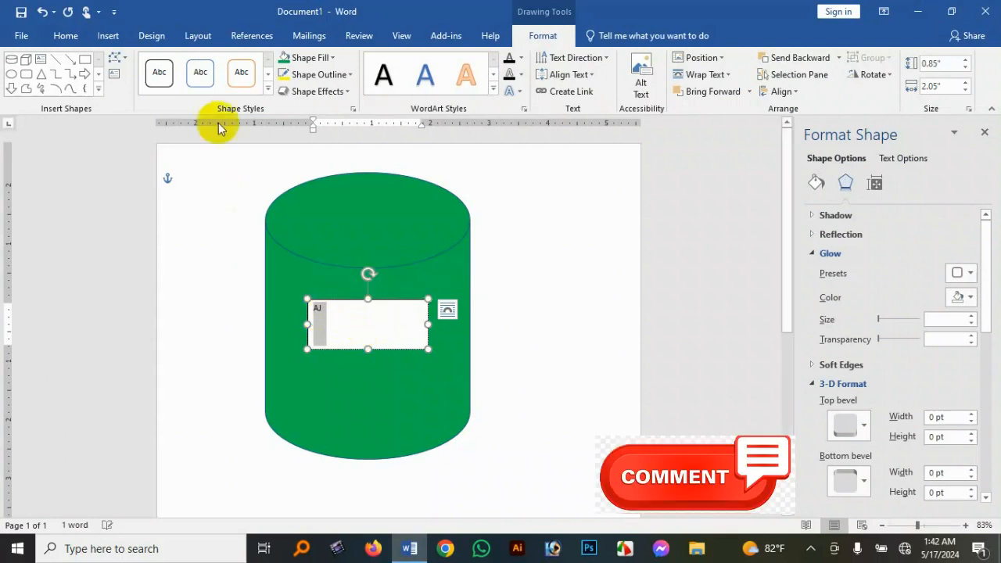
pyautogui.click(68, 40)
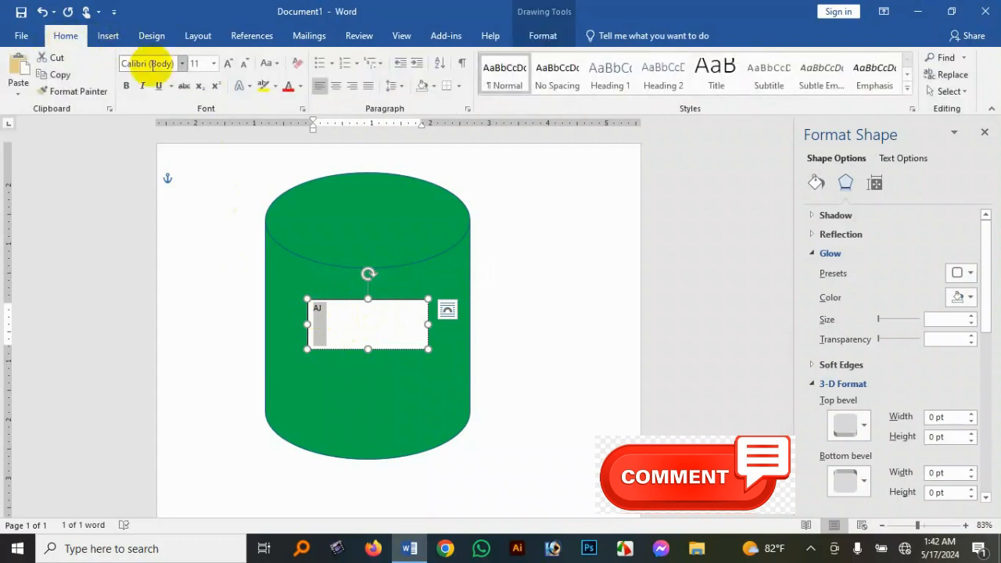
pyautogui.click(229, 64)
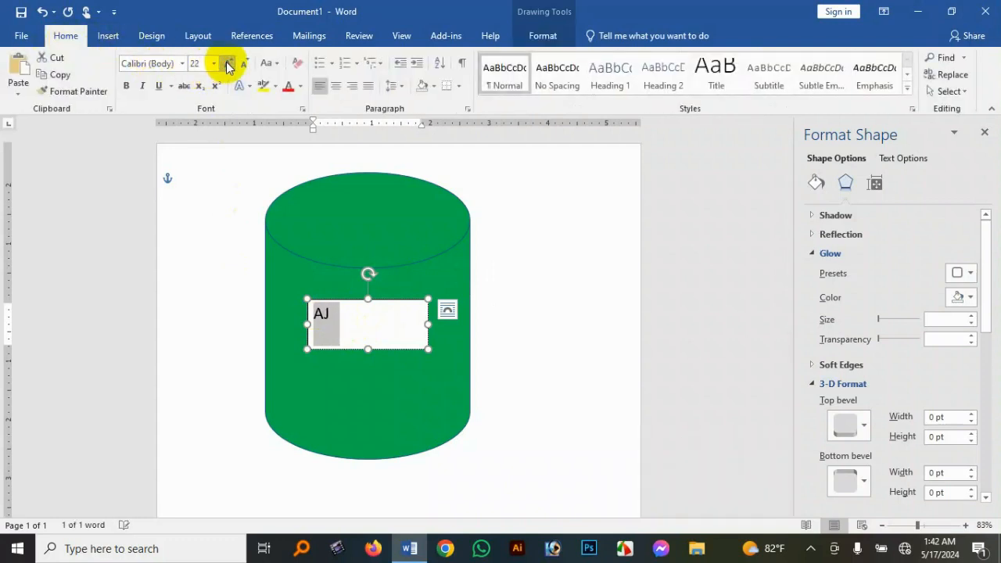
pyautogui.click(228, 64)
pyautogui.click(229, 64)
pyautogui.click(229, 65)
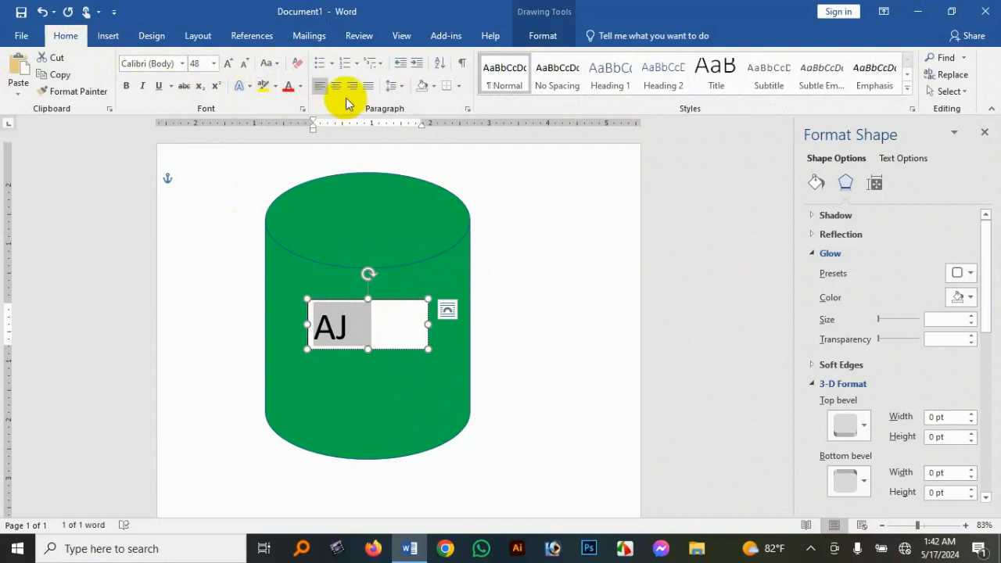
pyautogui.click(338, 87)
pyautogui.click(443, 340)
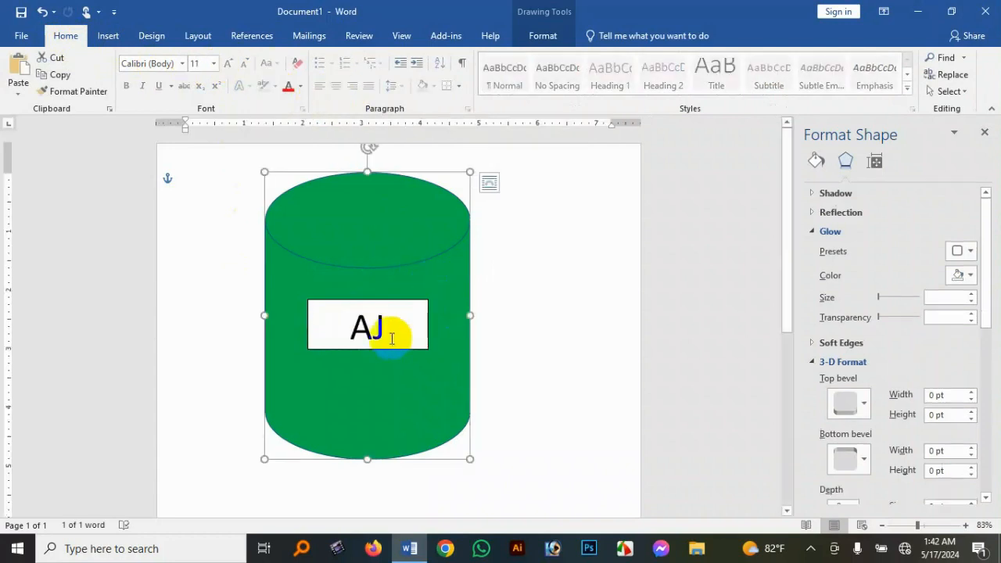
# - Narrow the "AJ" text box to about 1.63" wide
pyautogui.click(389, 304)
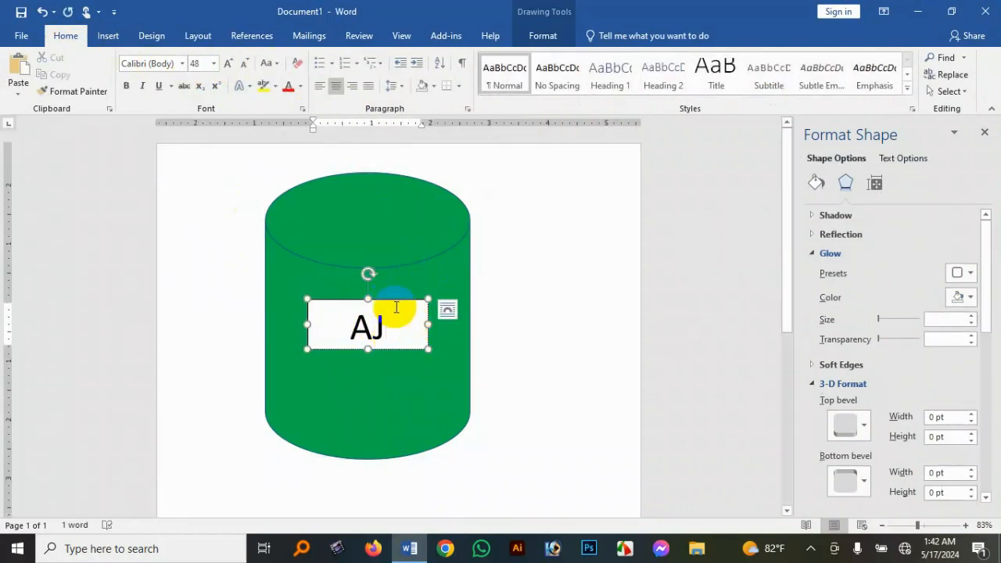
pyautogui.moveTo(428, 349); pyautogui.dragTo(403, 350)
pyautogui.click(417, 365)
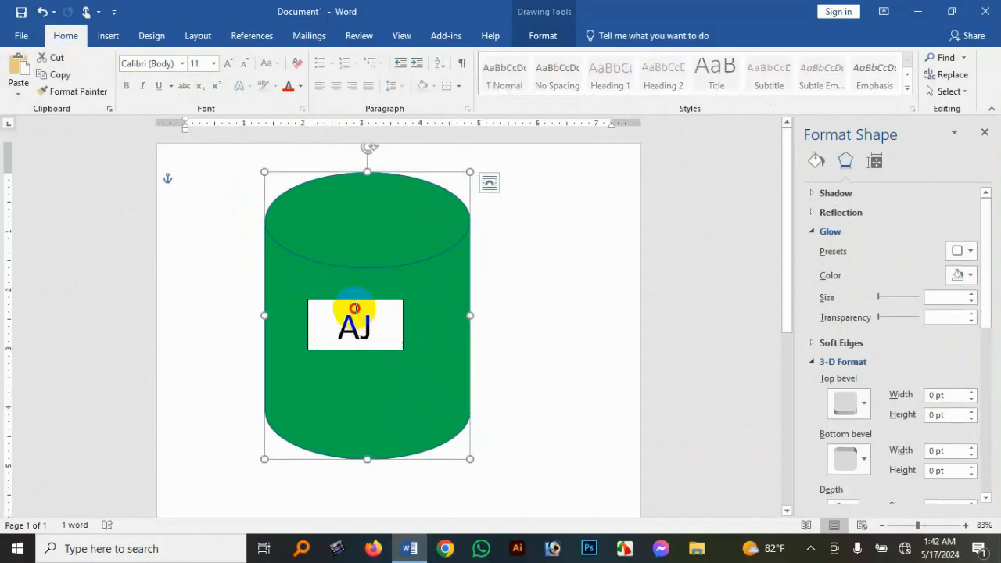
# - Fill the "AJ" text box with the same standard green as the cylinder
pyautogui.click(356, 311)
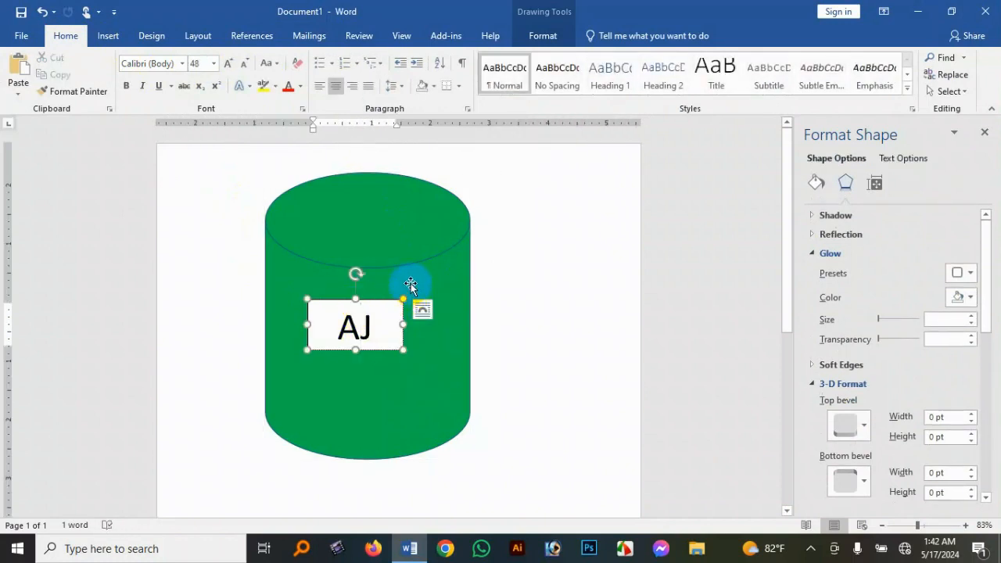
pyautogui.click(384, 316)
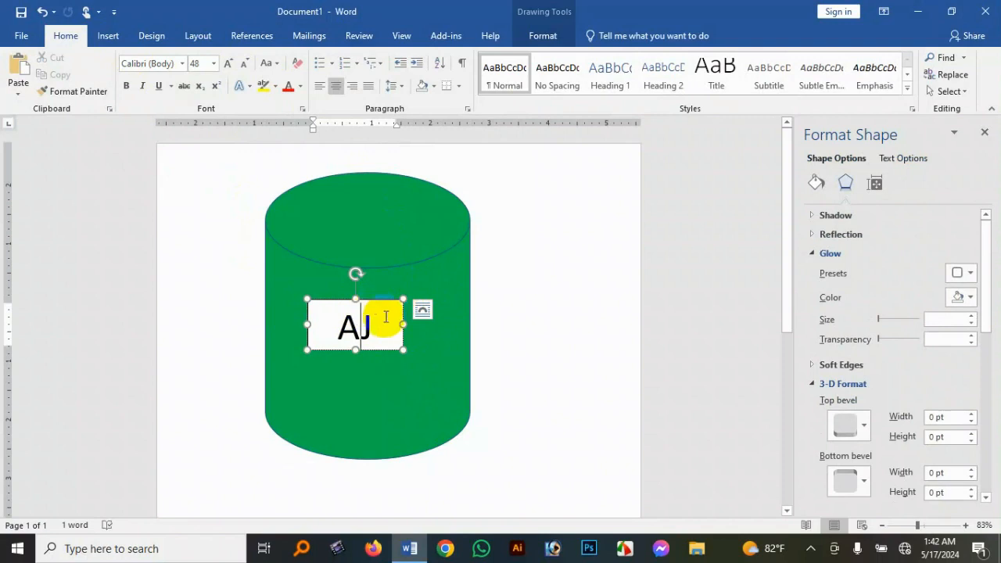
pyautogui.click(420, 346)
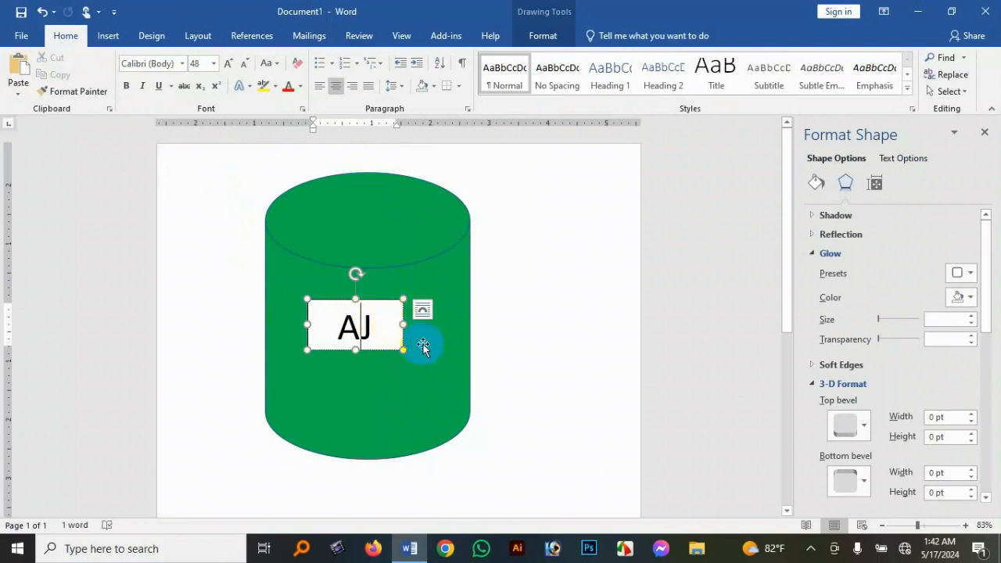
pyautogui.click(374, 307)
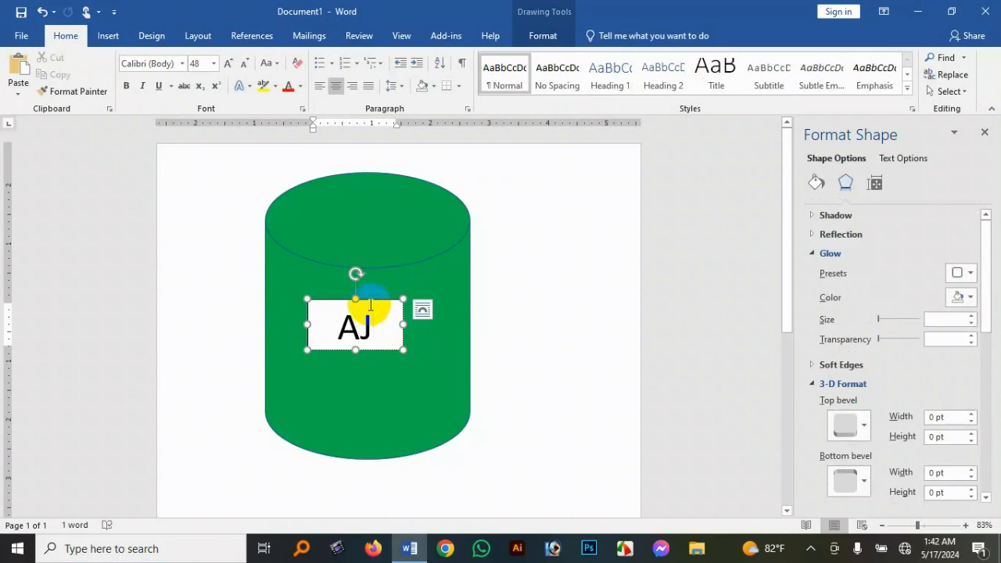
pyautogui.click(544, 37)
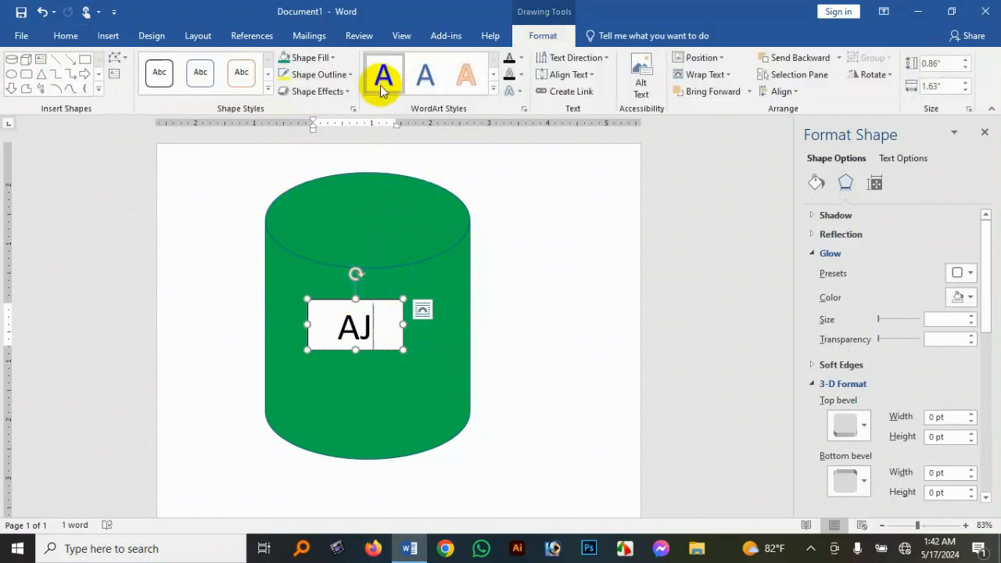
pyautogui.click(334, 59)
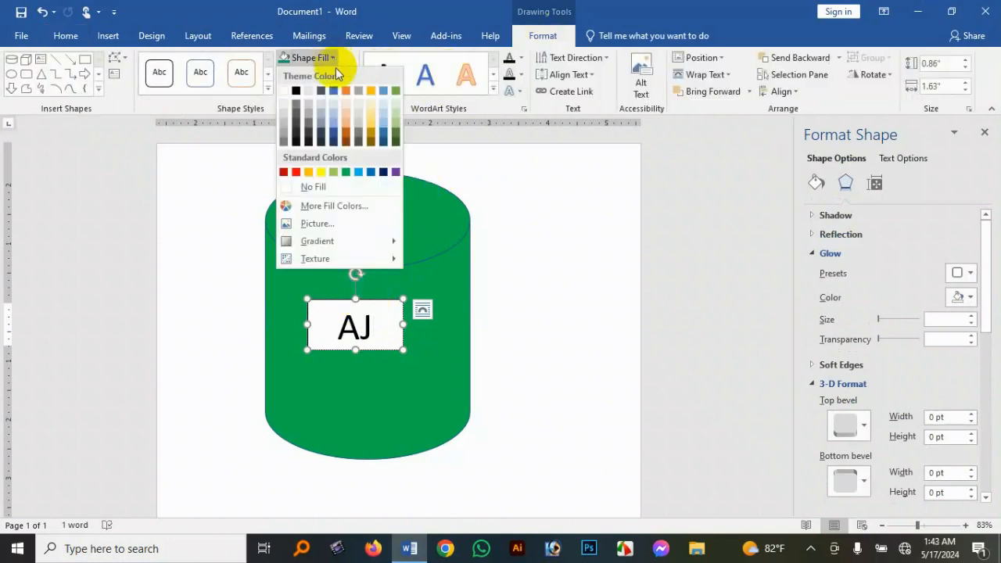
pyautogui.click(345, 178)
pyautogui.click(381, 384)
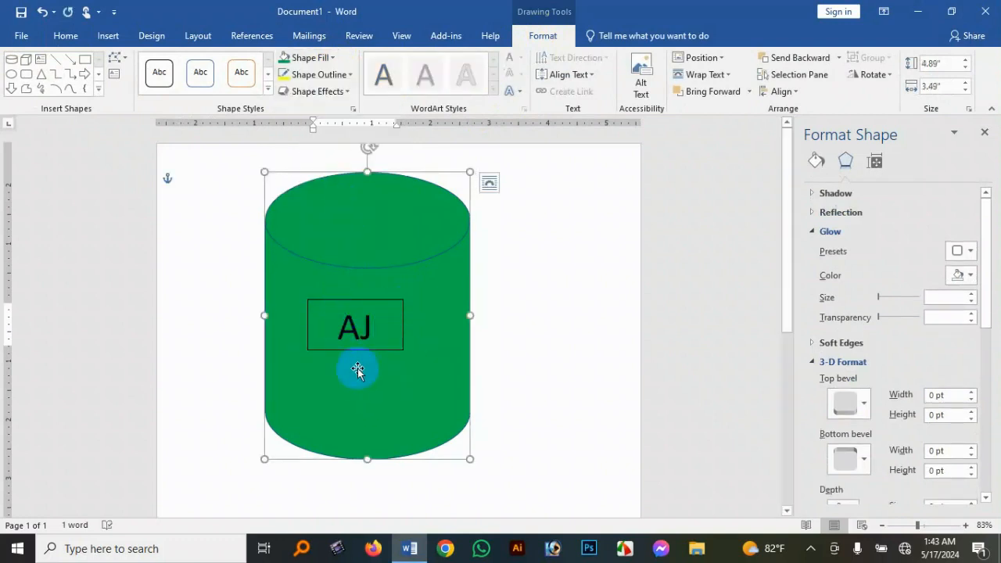
# - Set the "AJ" text box outline to the standard green color
pyautogui.click(365, 304)
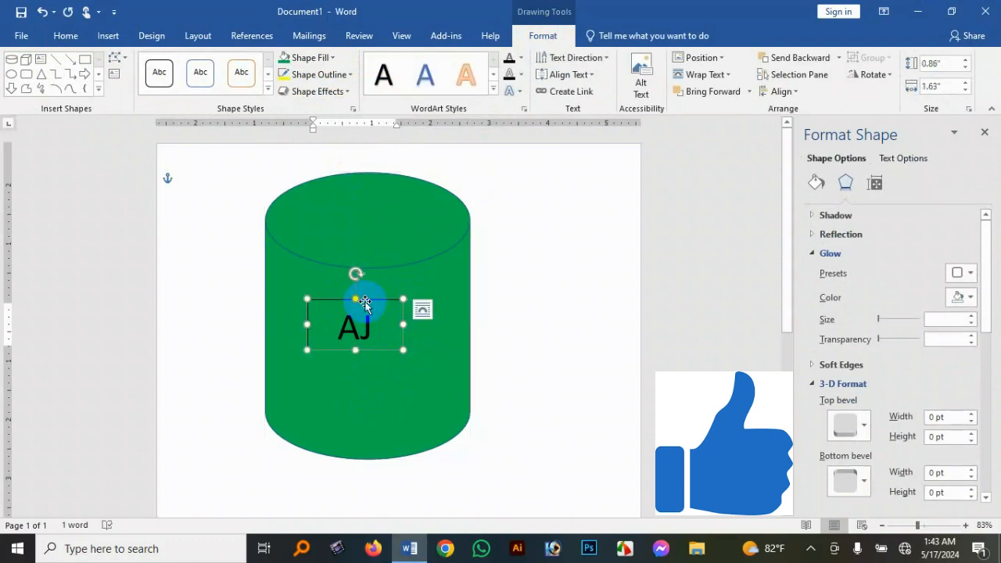
pyautogui.click(349, 75)
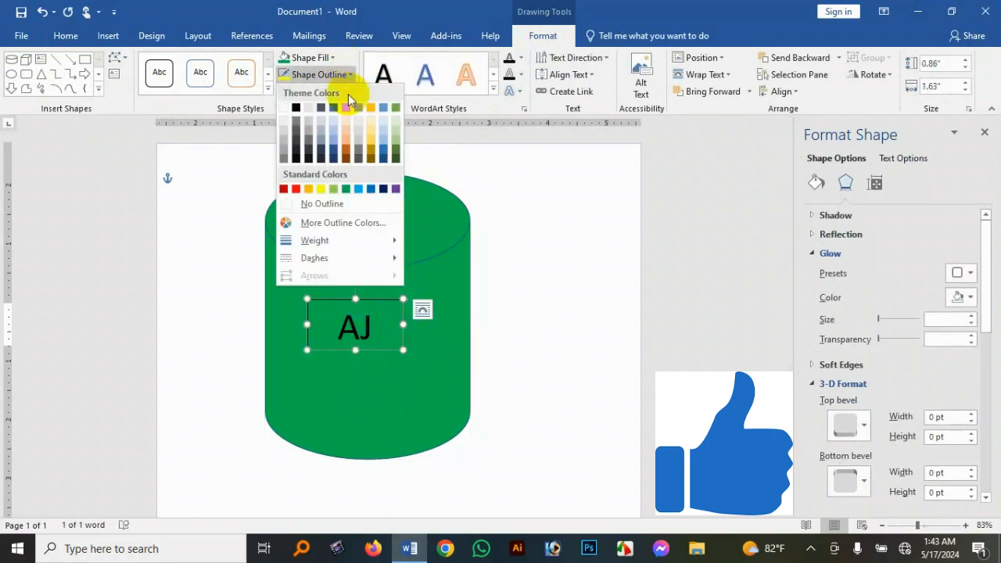
pyautogui.click(345, 188)
pyautogui.click(363, 378)
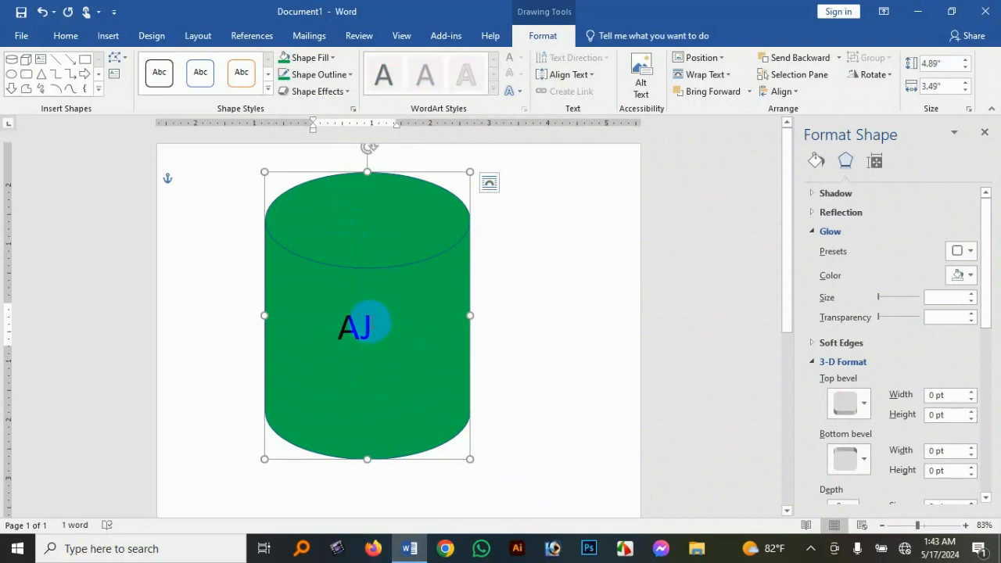
pyautogui.click(356, 321)
pyautogui.click(414, 383)
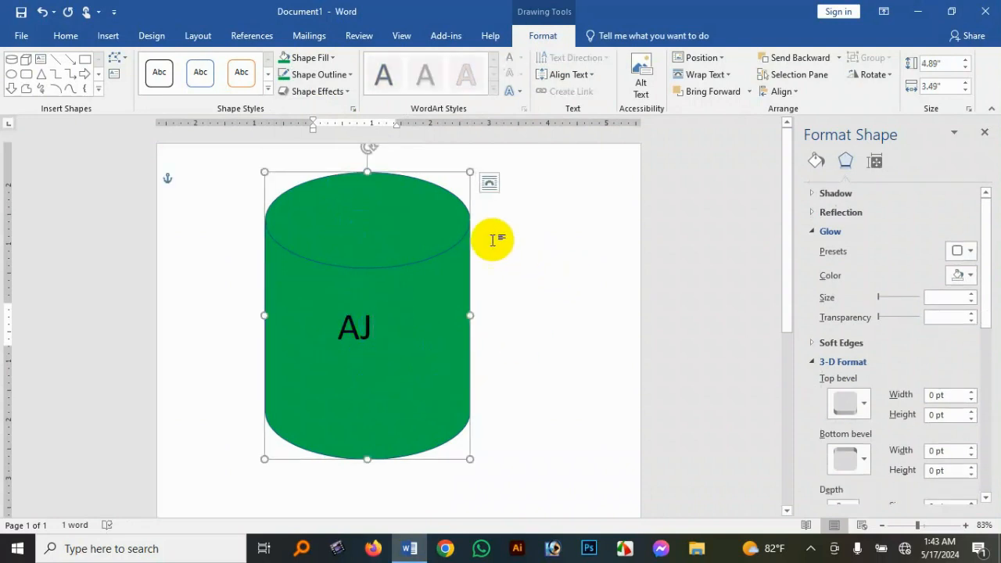
pyautogui.click(374, 319)
pyautogui.click(352, 327)
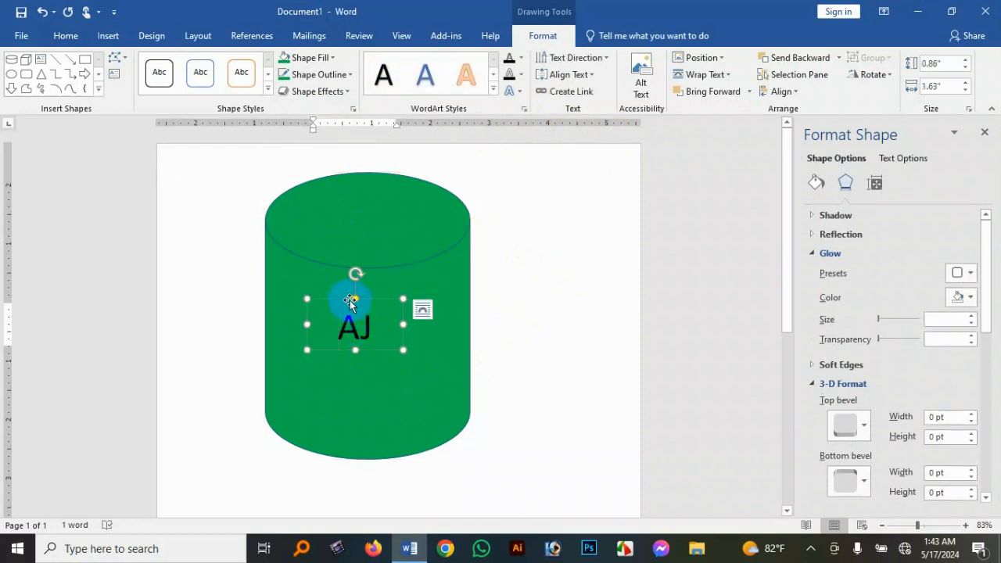
pyautogui.click(153, 39)
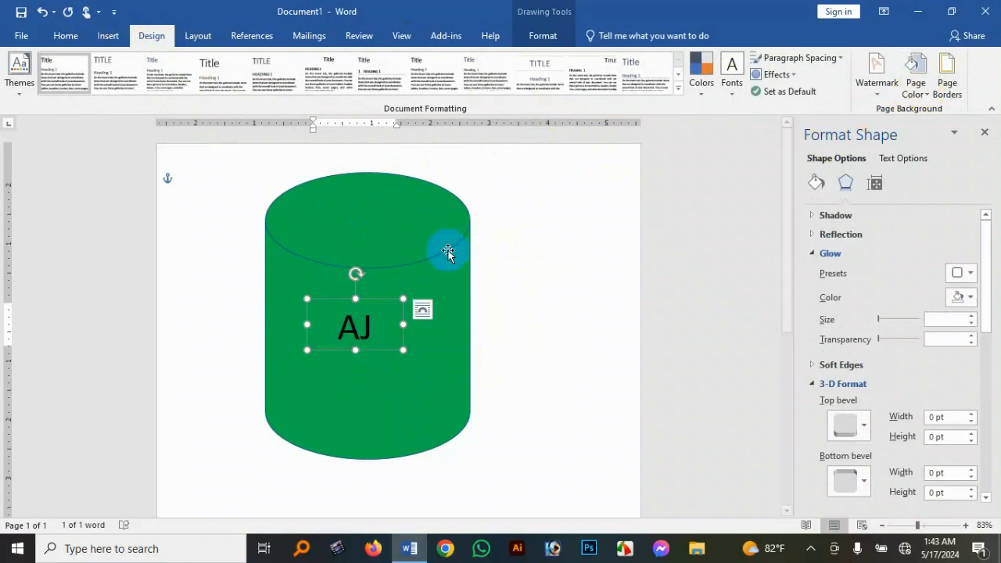
# - Add a Box page border to the whole document
pyautogui.click(950, 88)
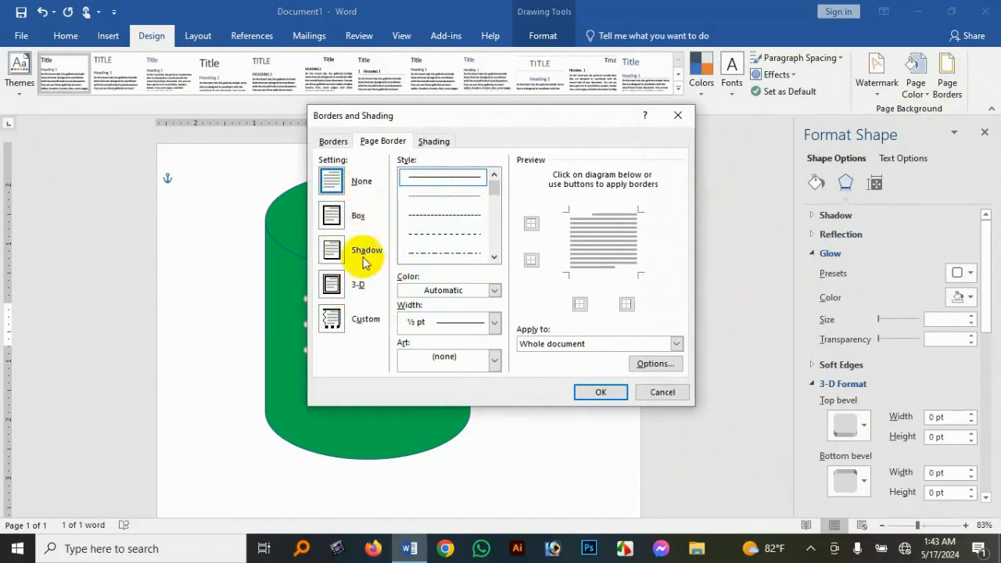
pyautogui.click(336, 222)
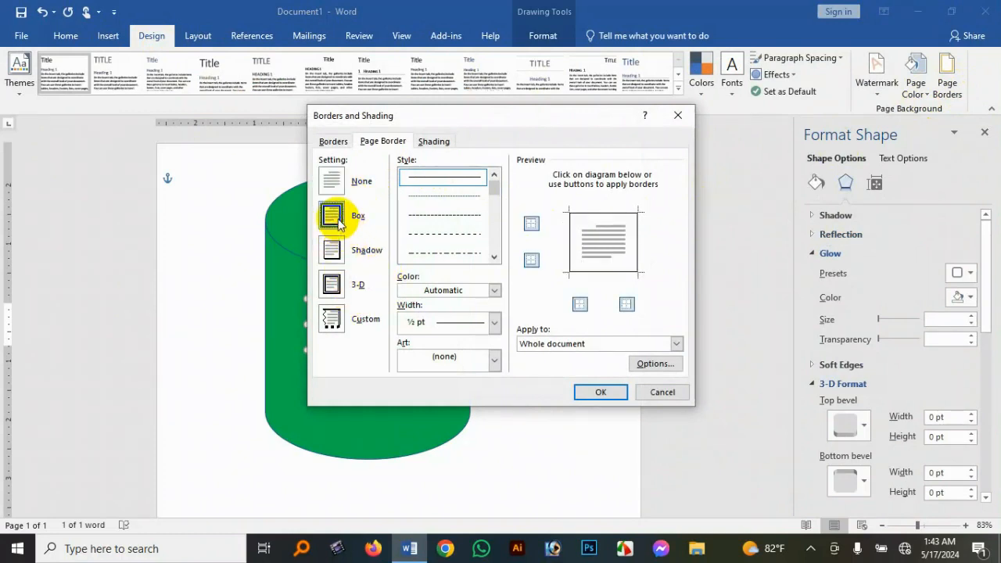
pyautogui.click(599, 393)
pyautogui.scroll(-6, 588, 217)
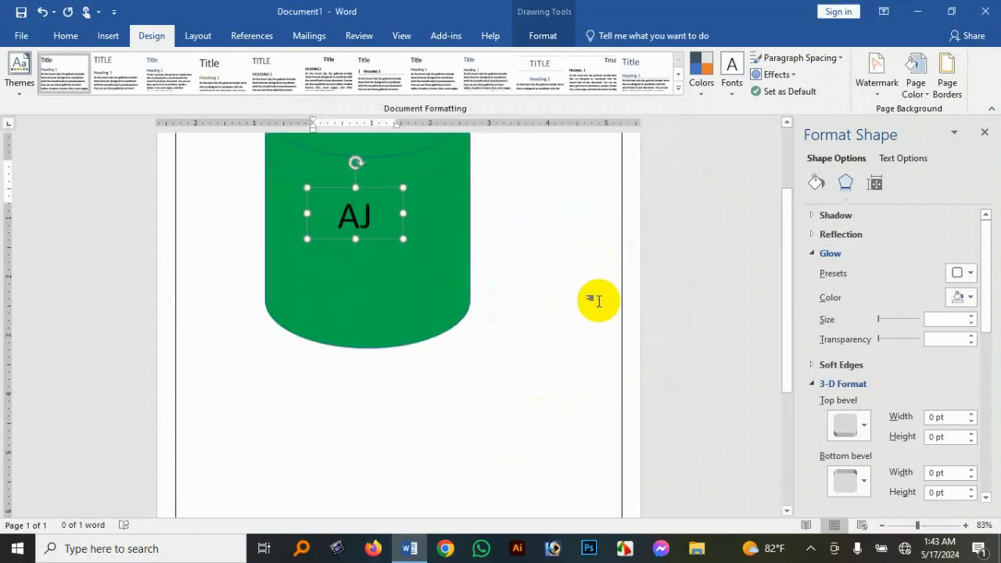
pyautogui.scroll(6, 332, 390)
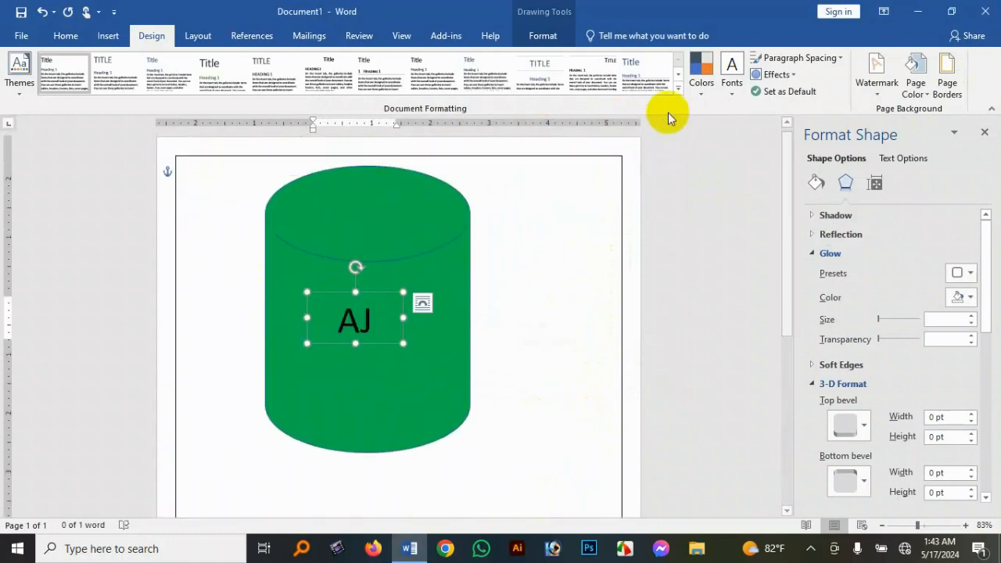
# - Change the page border to standard red with a width of 4 ½ pt
pyautogui.click(948, 87)
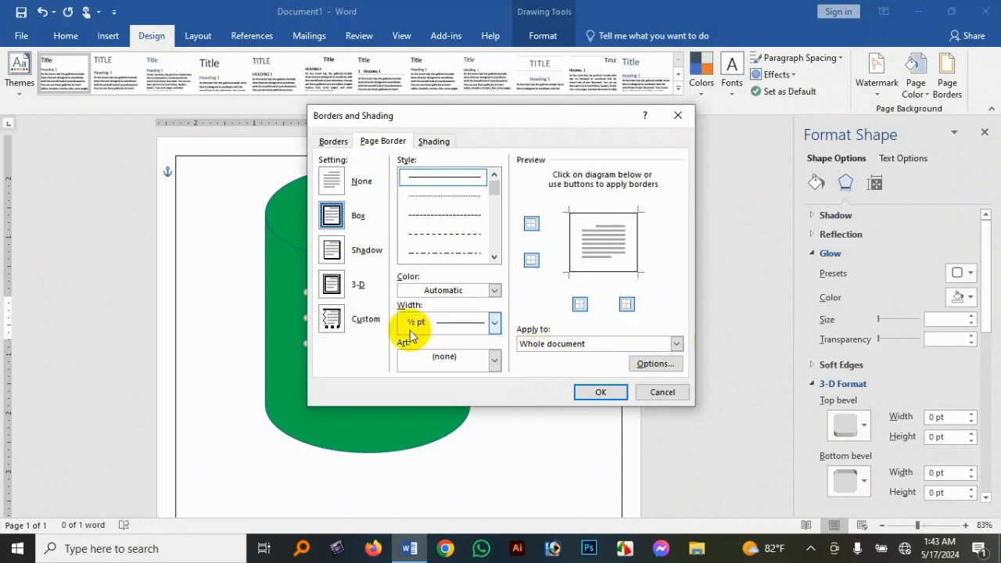
pyautogui.click(495, 324)
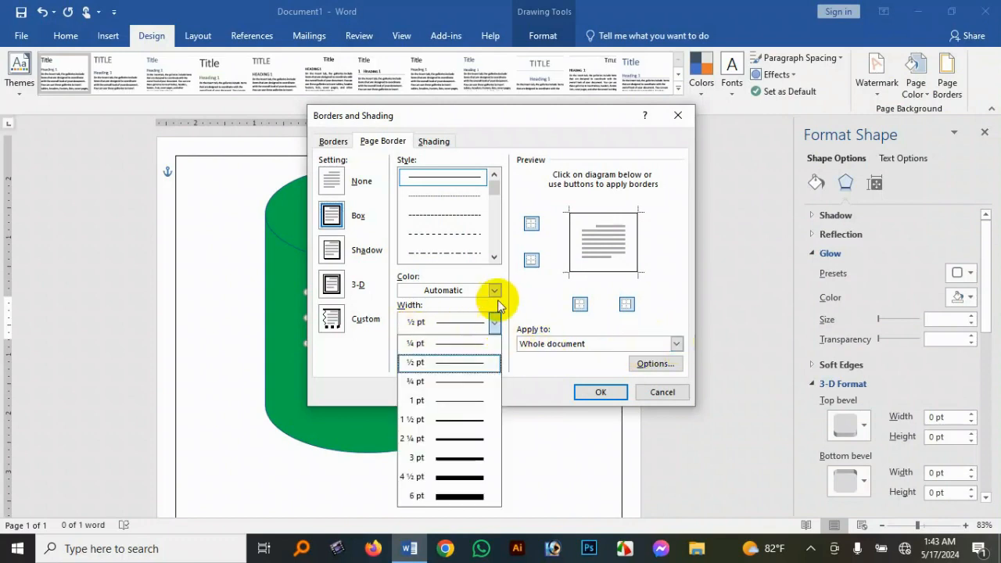
pyautogui.click(495, 291)
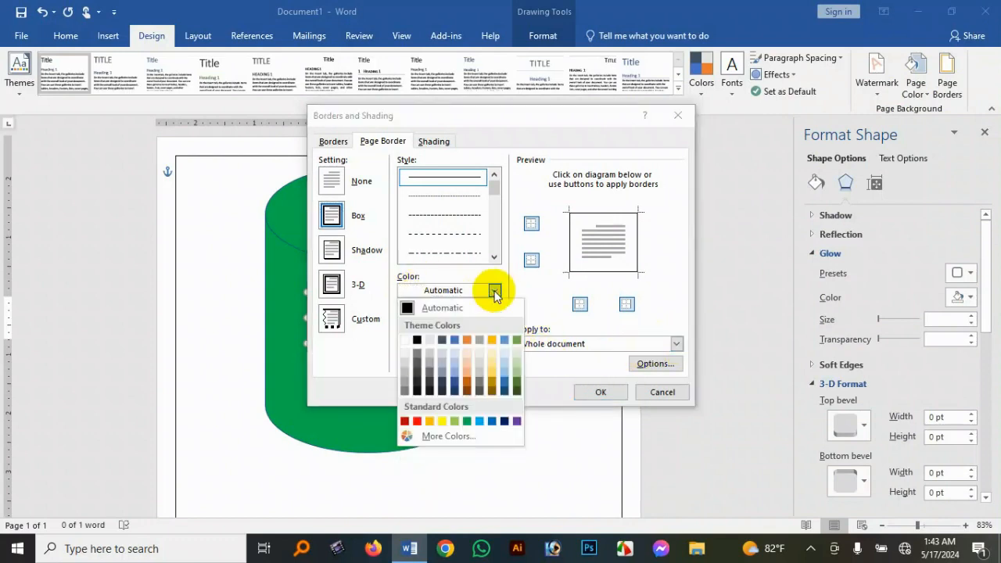
pyautogui.click(418, 423)
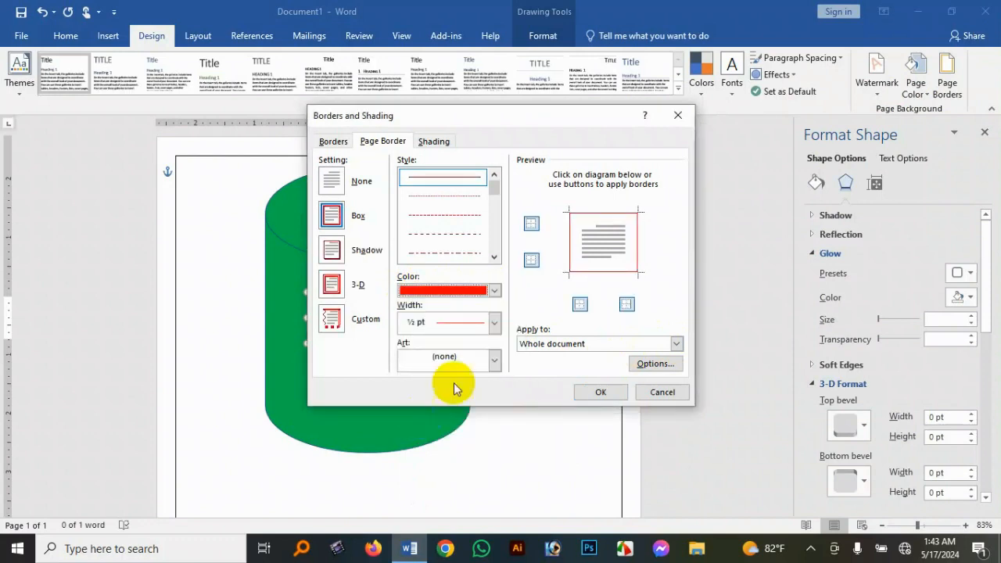
pyautogui.click(494, 323)
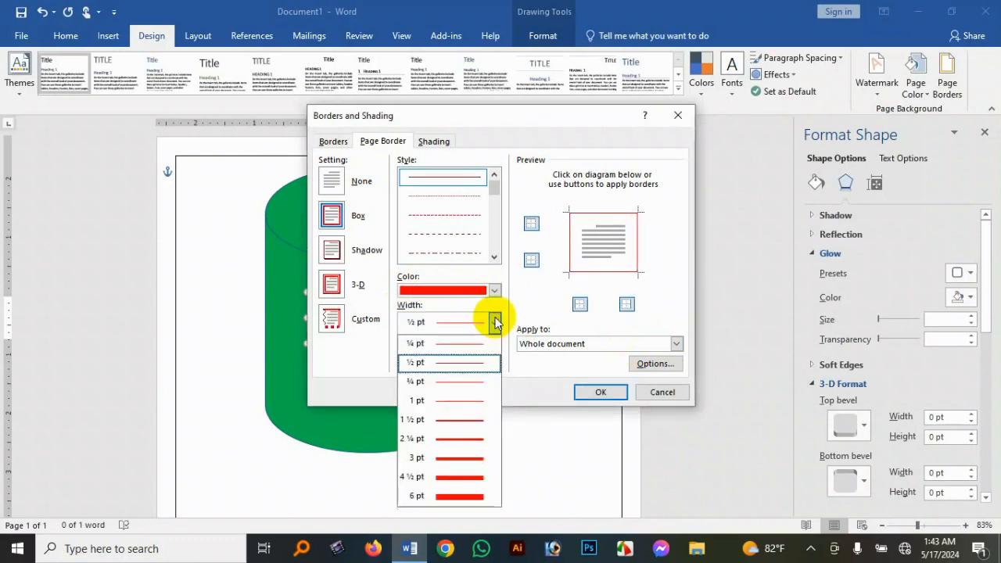
pyautogui.click(460, 483)
pyautogui.click(599, 392)
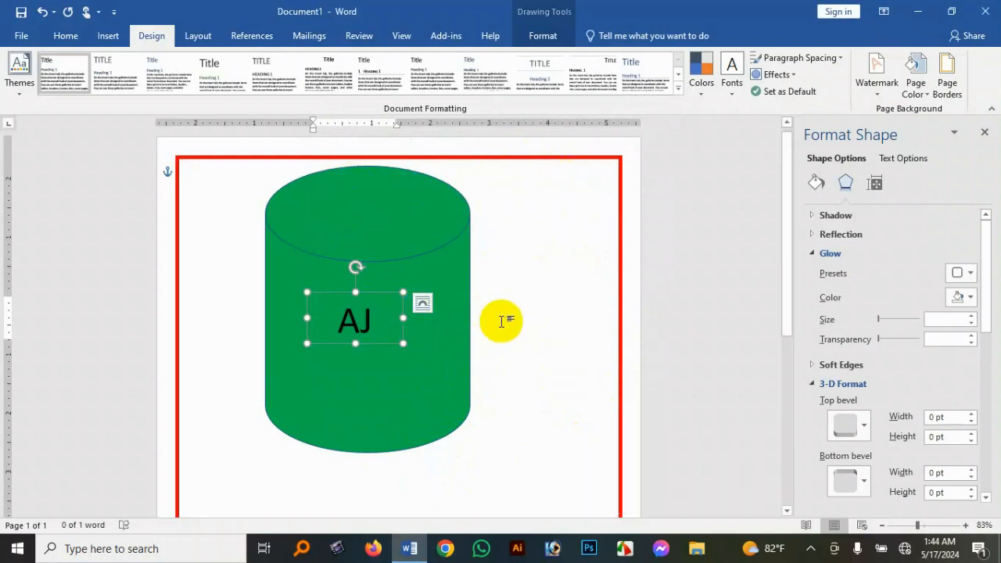
# - Set the page background to a light orange theme color
pyautogui.click(425, 278)
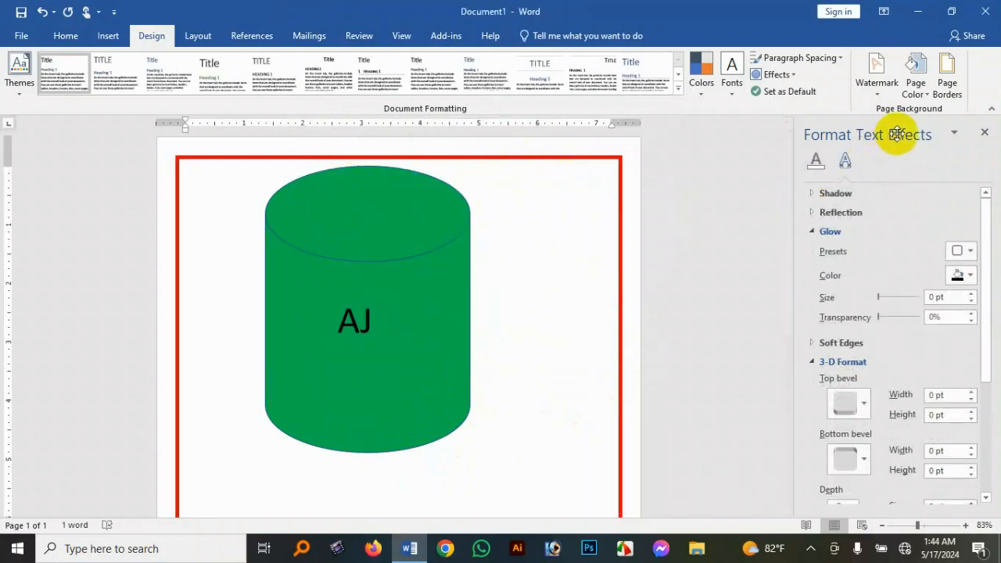
pyautogui.click(929, 95)
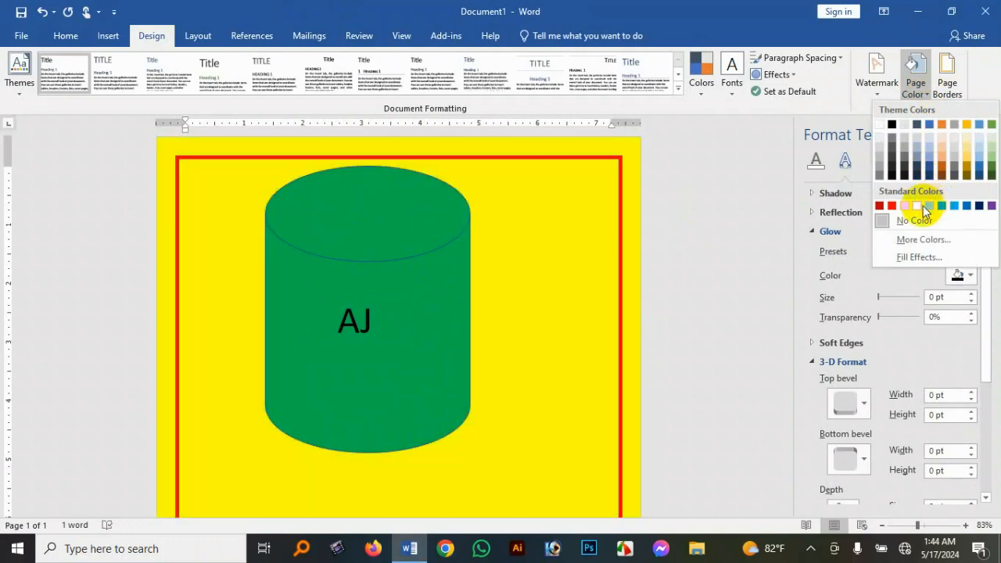
pyautogui.click(942, 161)
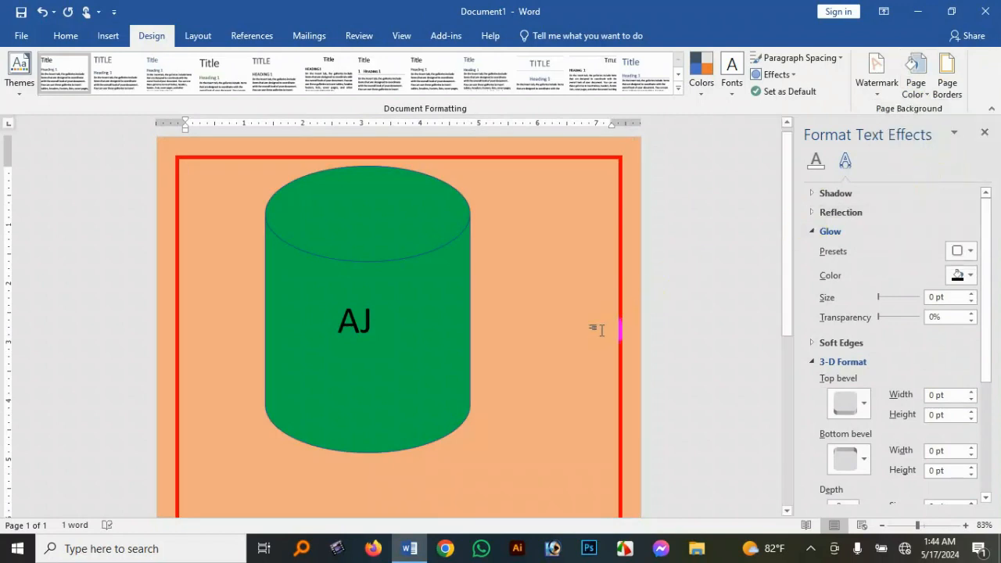
# - Start a custom text watermark, keeping English (United States) as its language
pyautogui.click(879, 97)
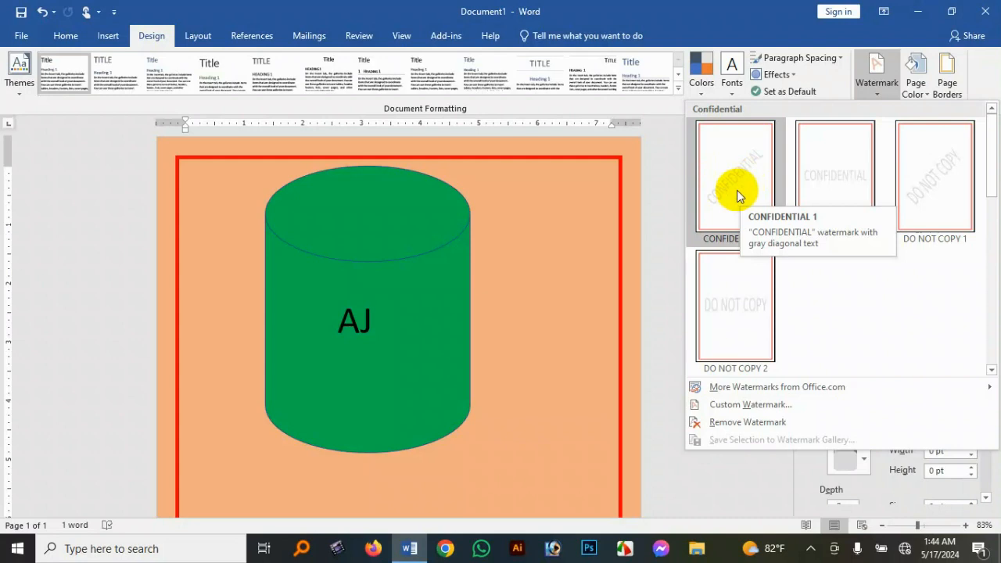
pyautogui.click(740, 404)
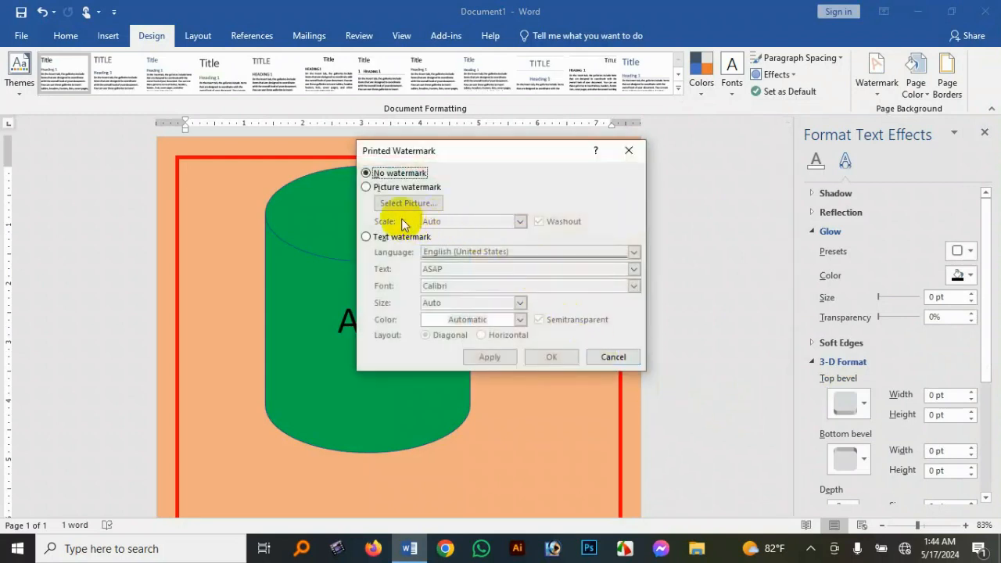
pyautogui.click(367, 237)
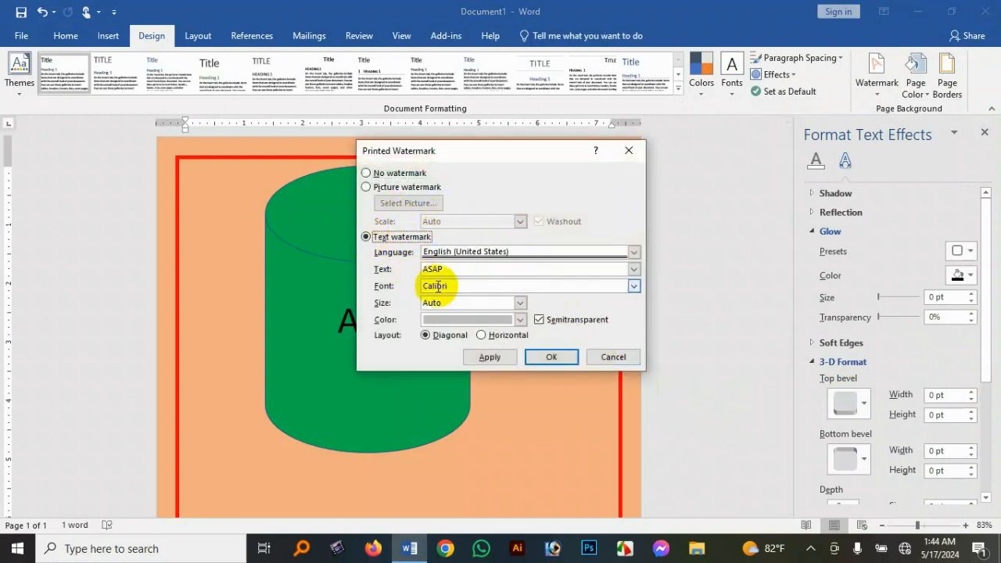
pyautogui.click(406, 271)
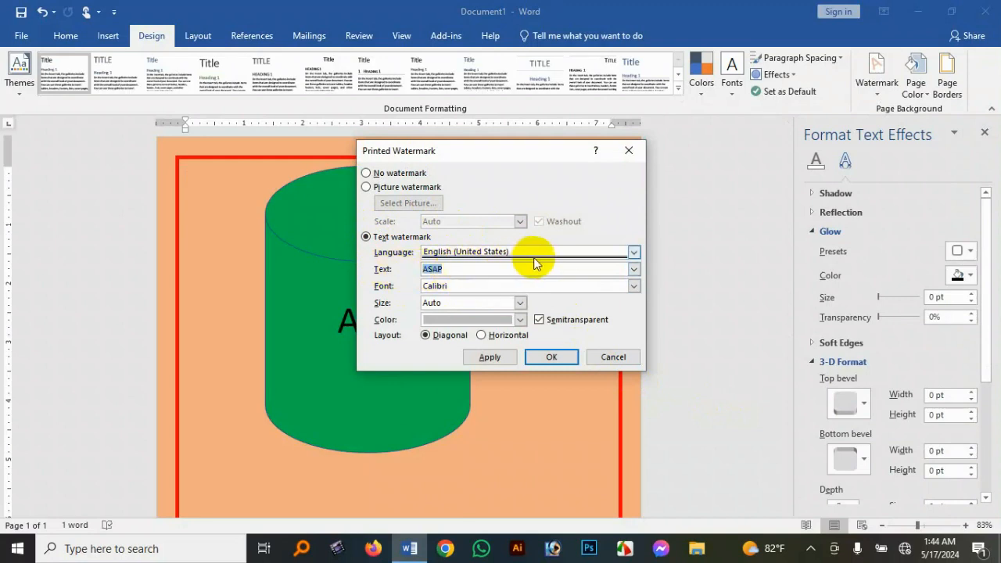
pyautogui.click(634, 252)
pyautogui.scroll(-2, 478, 312)
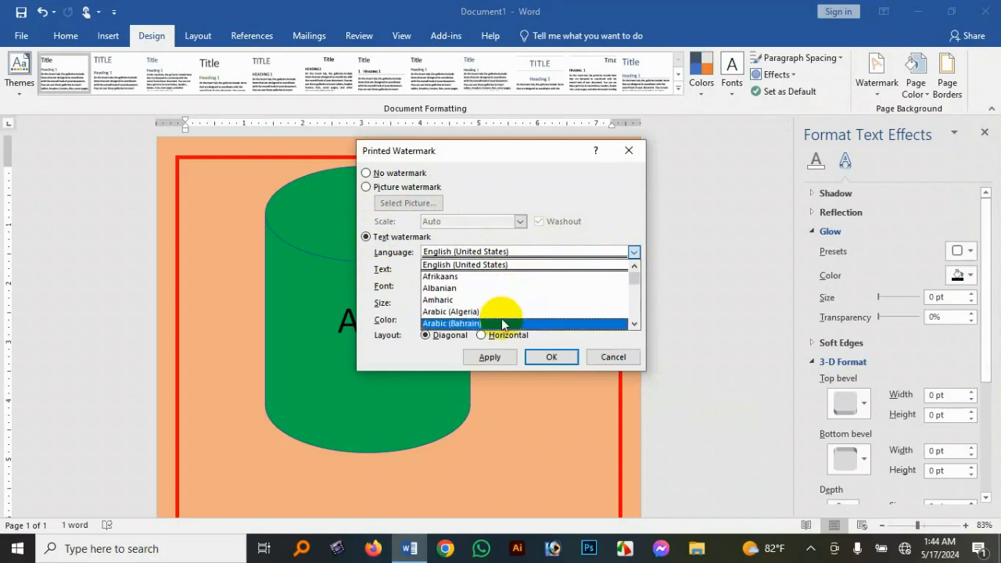
pyautogui.scroll(5, 482, 297)
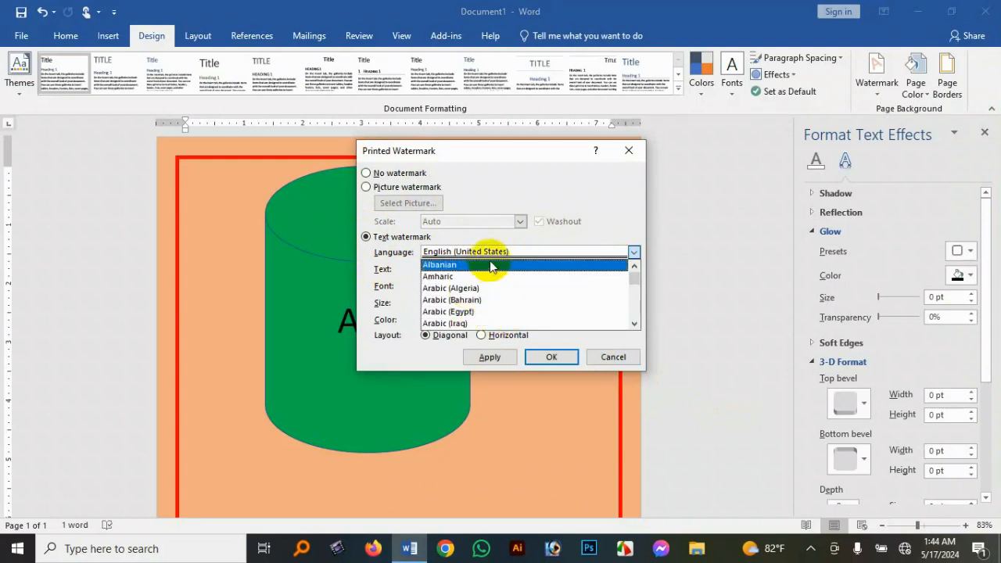
pyautogui.click(500, 252)
# - Replace the watermark text with "Basic Ict Tips", apply the watermark and check it on the page
pyautogui.click(462, 270)
pyautogui.moveTo(462, 270); pyautogui.dragTo(395, 274)
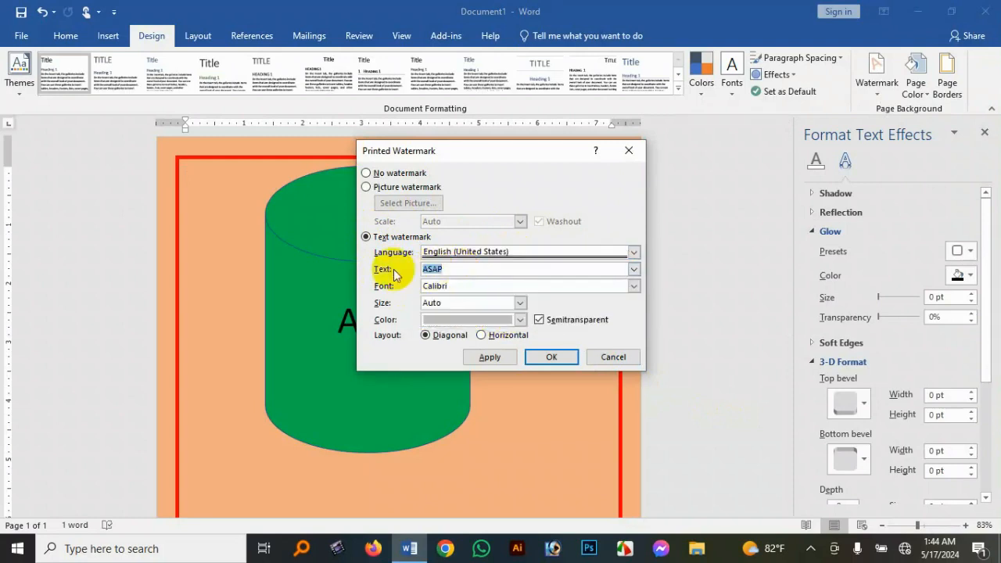
pyautogui.press('BackSpace')
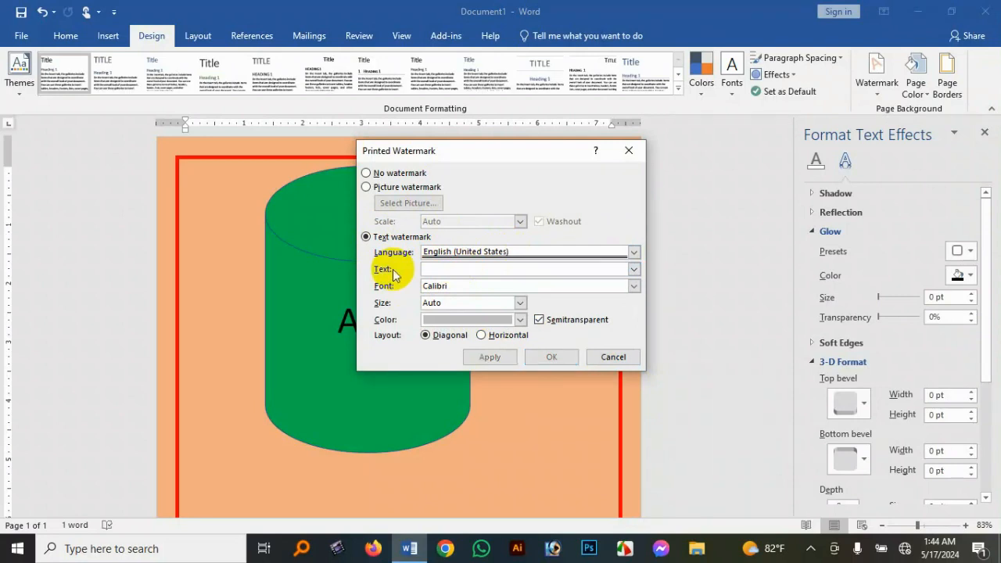
pyautogui.write('Basic Ict Tips')
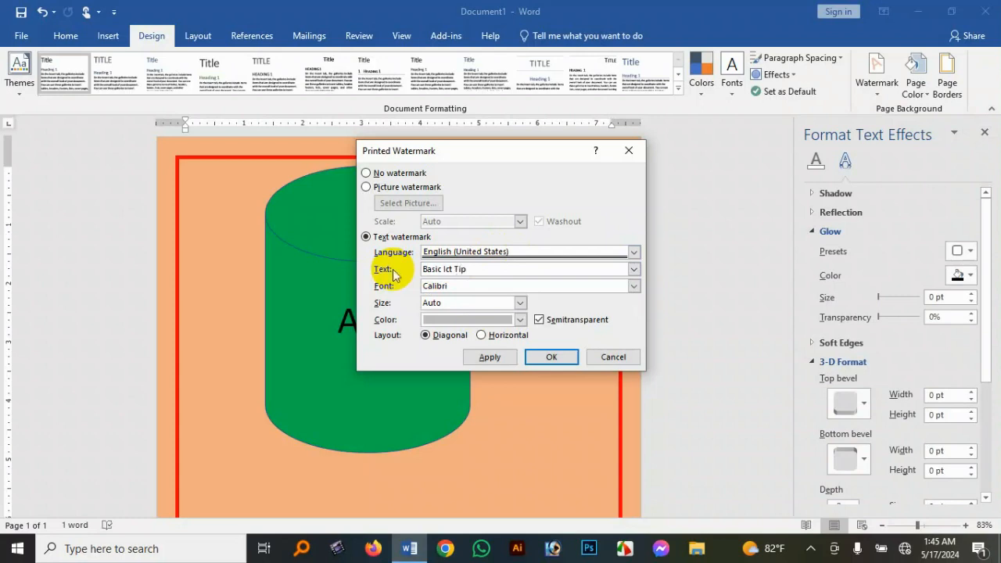
pyautogui.click(542, 358)
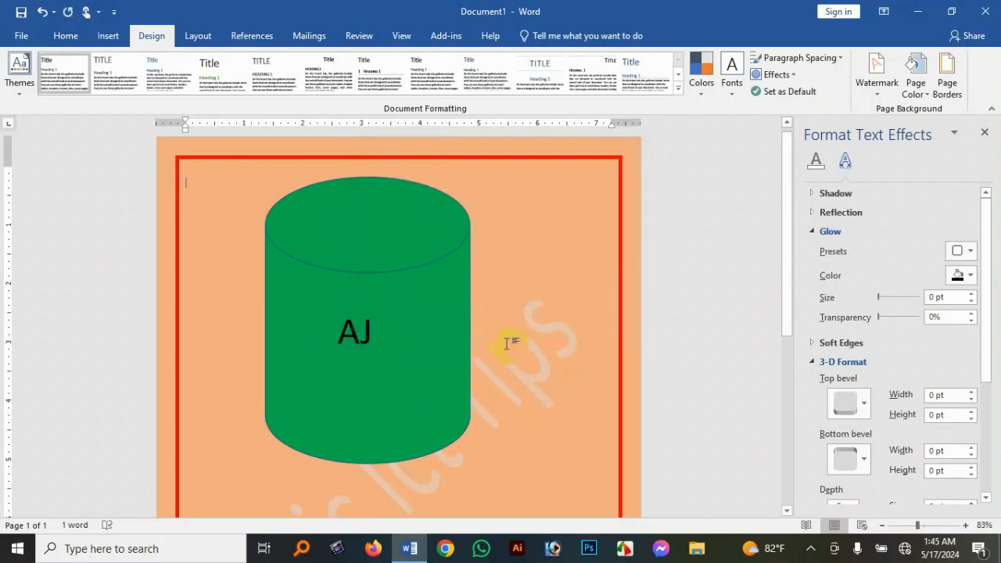
pyautogui.scroll(-5, 501, 344)
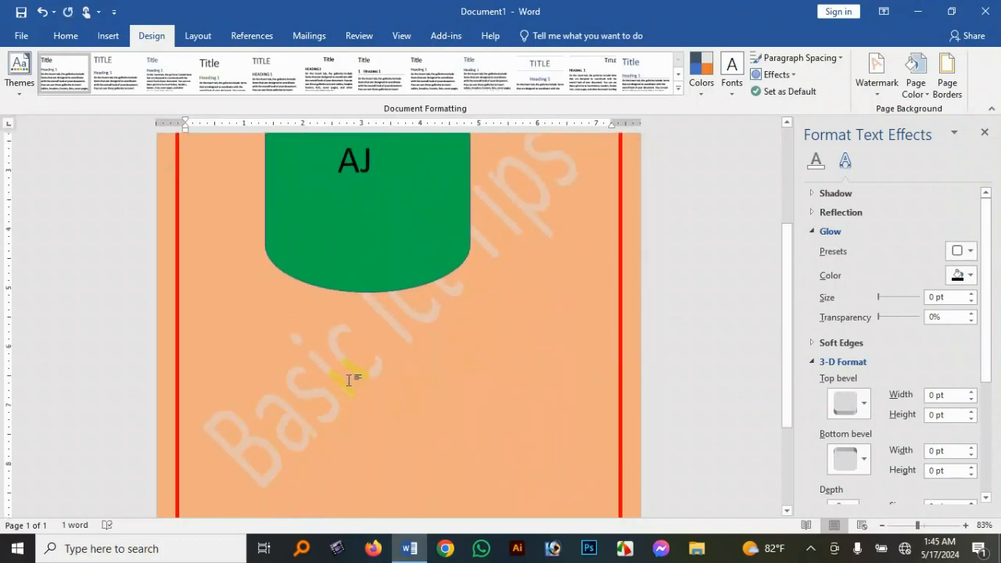
pyautogui.scroll(4, 256, 325)
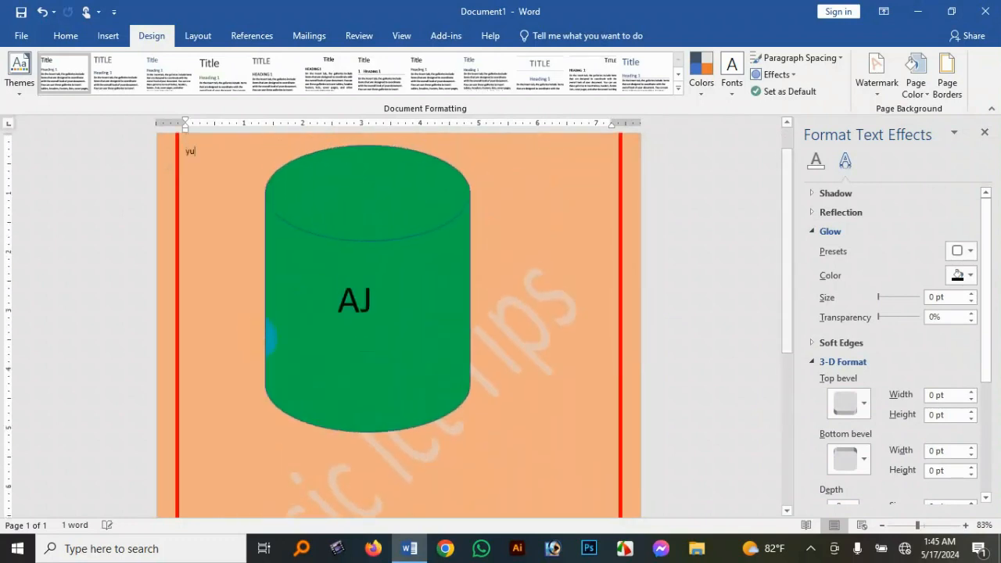
# - Enter the filler text "yutuyuytu" at the start of the page and delete the green cylinder
pyautogui.write('tuyuytu')
pyautogui.click(330, 356)
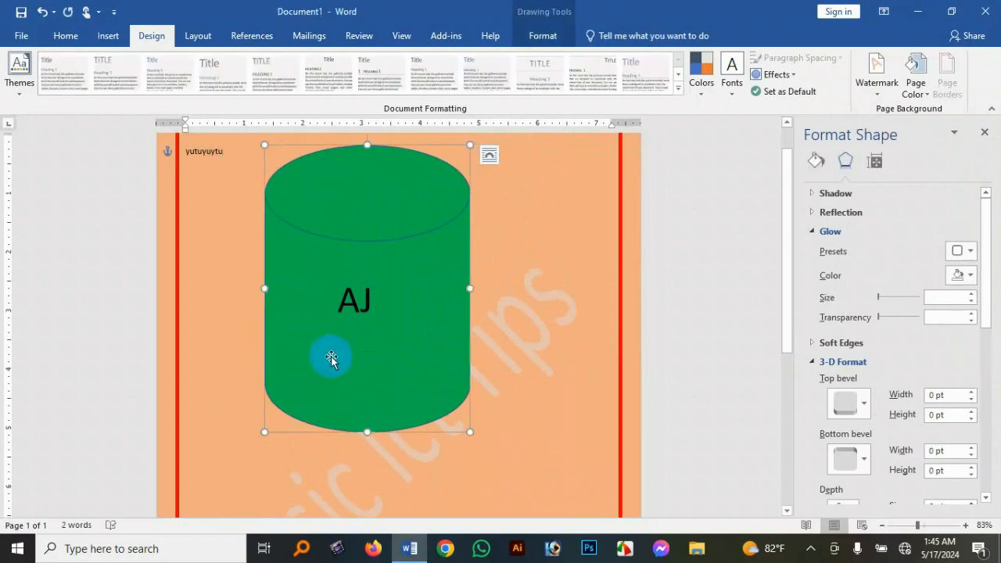
pyautogui.hotkey('ctrl', 'z')
# - Clear the "AJ" text and delete its green text box from the page
pyautogui.click(354, 301)
pyautogui.click(356, 272)
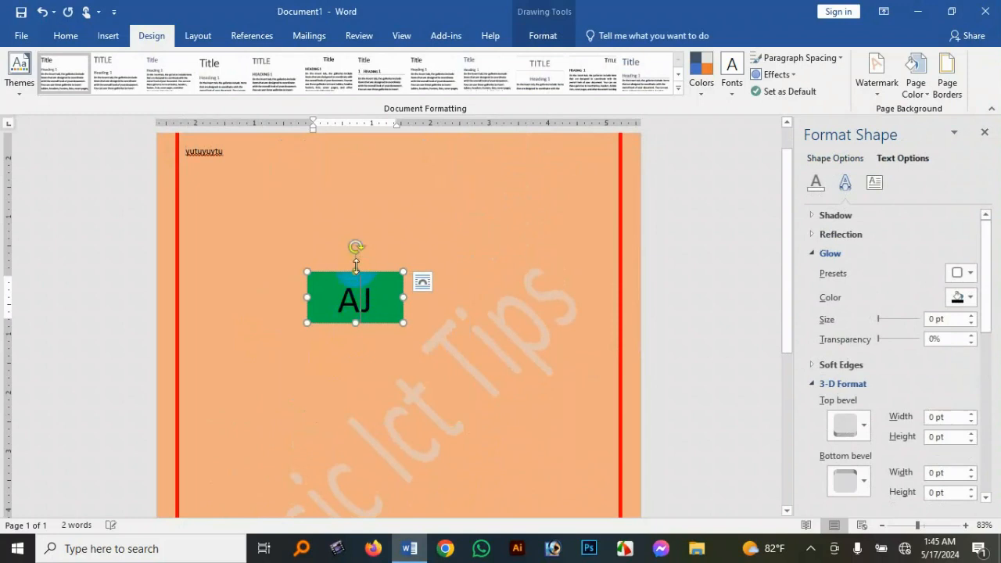
pyautogui.press('BackSpace')
pyautogui.moveTo(365, 297); pyautogui.dragTo(328, 297)
pyautogui.press('BackSpace')
pyautogui.click(375, 273)
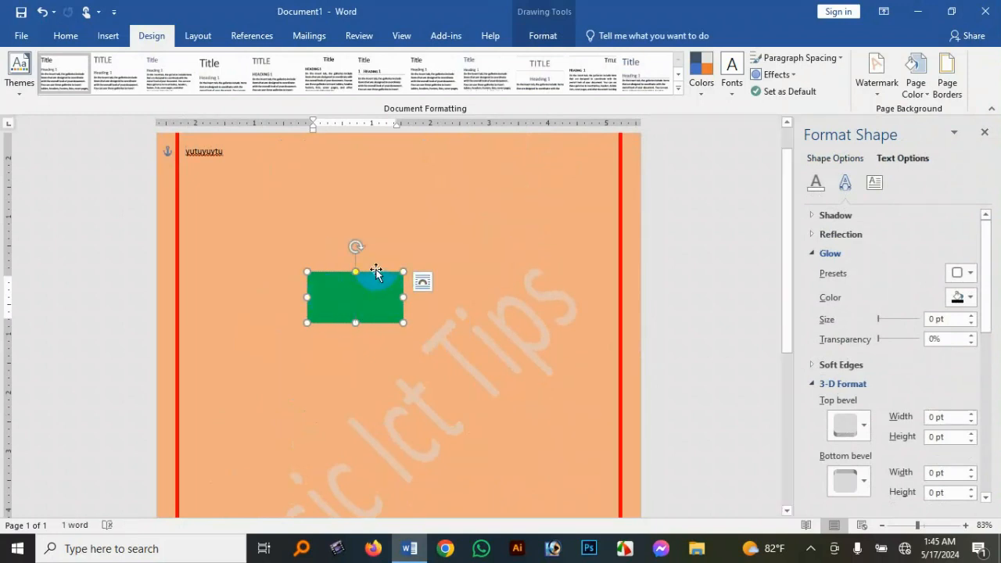
pyautogui.press('Delete')
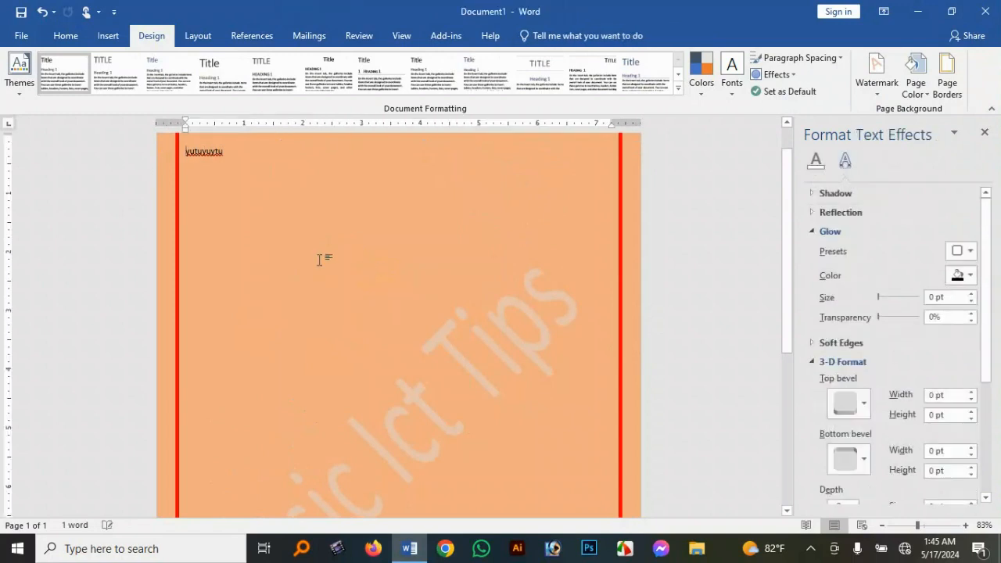
# - Insert the filler text "uytuytutyutyughghjhhngjfhf khmf khfgmhk mfkghfghfh" in front of the existing word
pyautogui.write('uytuytutyutyughghjhhy')
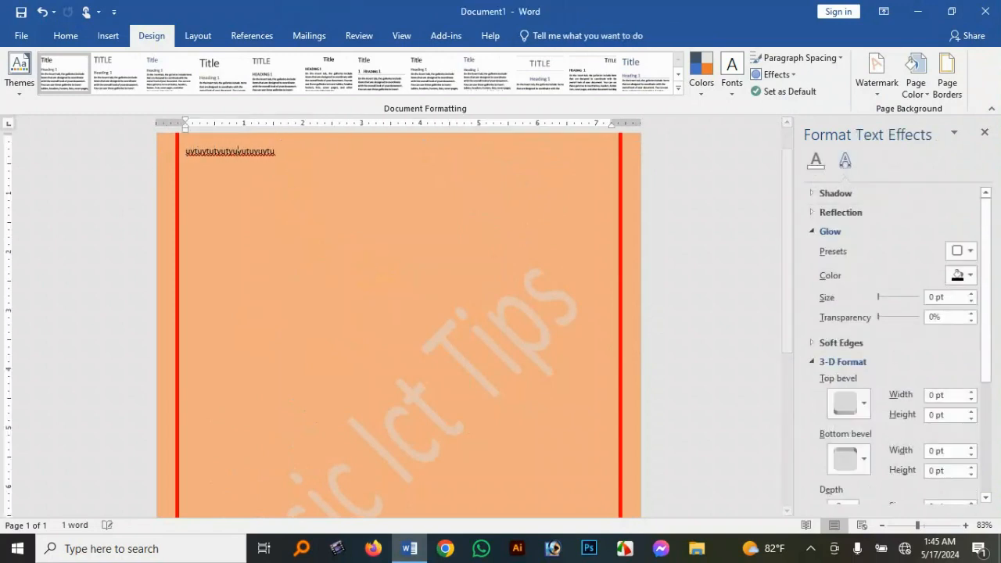
pyautogui.write('ngjfhf khmf khfgmhk mfkghj')
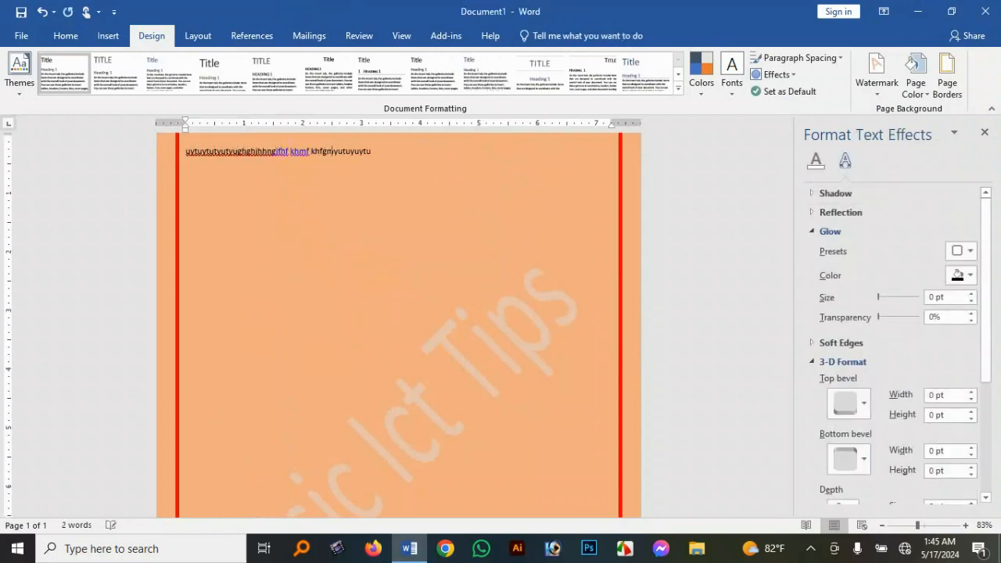
pyautogui.write('fghfh')
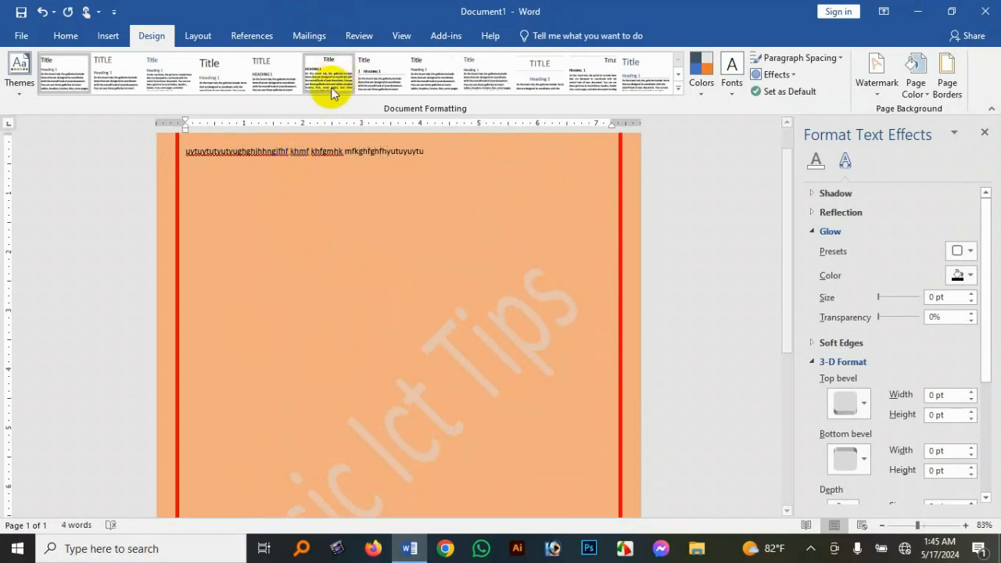
# - Copy the line of filler text and paste it repeatedly down the page over the watermark
pyautogui.moveTo(429, 152)
pyautogui.mouseDown()
pyautogui.moveTo(195, 159)
pyautogui.moveTo(300, 169)
pyautogui.moveTo(431, 156)
pyautogui.mouseUp()
pyautogui.click(452, 198)
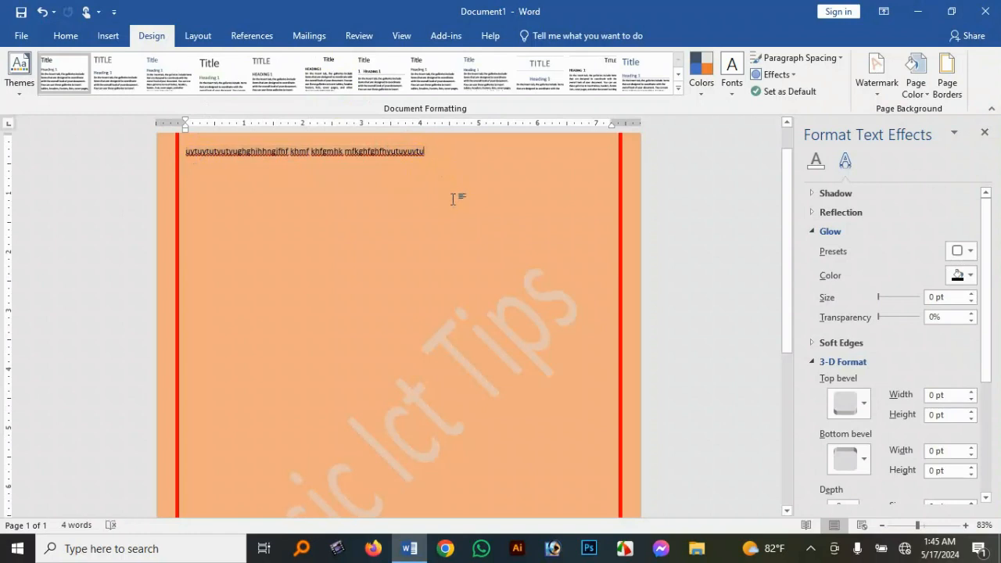
pyautogui.hotkey('ctrl', 'v')
pyautogui.hotkey('ctrl', 'v')
pyautogui.hotkey('ctrl', 'v')
pyautogui.hotkey('ctrl', 'v')
pyautogui.hotkey('ctrl', 'v')
pyautogui.hotkey('ctrl', 'v')
pyautogui.hotkey('ctrl', 'v')
pyautogui.hotkey('ctrl', 'v')
pyautogui.hotkey('ctrl', 'v')
pyautogui.hotkey('ctrl', 'v')
pyautogui.hotkey('ctrl', 'v')
pyautogui.hotkey('ctrl', 'v')
pyautogui.hotkey('ctrl', 'v')
pyautogui.hotkey('ctrl', 'v')
pyautogui.hotkey('ctrl', 'v')
pyautogui.hotkey('ctrl', 'v')
pyautogui.hotkey('ctrl', 'v')
pyautogui.hotkey('ctrl', 'v')
pyautogui.hotkey('ctrl', 'v')
pyautogui.hotkey('ctrl', 'v')
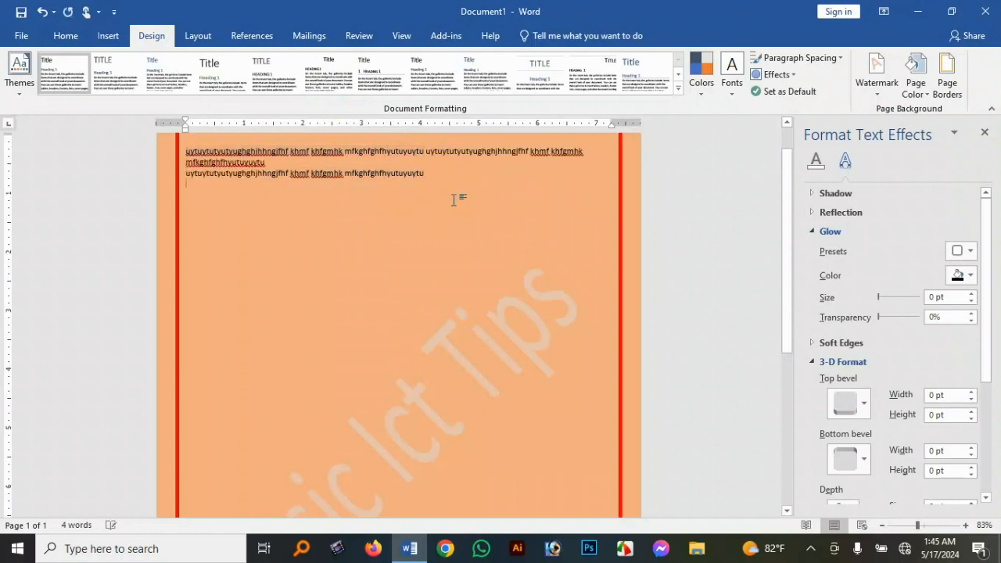
pyautogui.hotkey('ctrl', 'v')
pyautogui.hotkey('ctrl', 'v')
pyautogui.hotkey('ctrl', 'v')
pyautogui.hotkey('ctrl', 'v')
pyautogui.hotkey('ctrl', 'v')
pyautogui.hotkey('ctrl', 'v')
pyautogui.hotkey('ctrl', 'v')
pyautogui.hotkey('ctrl', 'v')
pyautogui.hotkey('ctrl', 'v')
pyautogui.hotkey('ctrl', 'v')
pyautogui.hotkey('ctrl', 'v')
pyautogui.hotkey('ctrl', 'v')
pyautogui.hotkey('ctrl', 'v')
pyautogui.hotkey('ctrl', 'v')
pyautogui.hotkey('ctrl', 'v')
pyautogui.hotkey('ctrl', 'v')
pyautogui.hotkey('ctrl', 'v')
pyautogui.hotkey('ctrl', 'v')
pyautogui.hotkey('ctrl', 'v')
pyautogui.hotkey('ctrl', 'v')
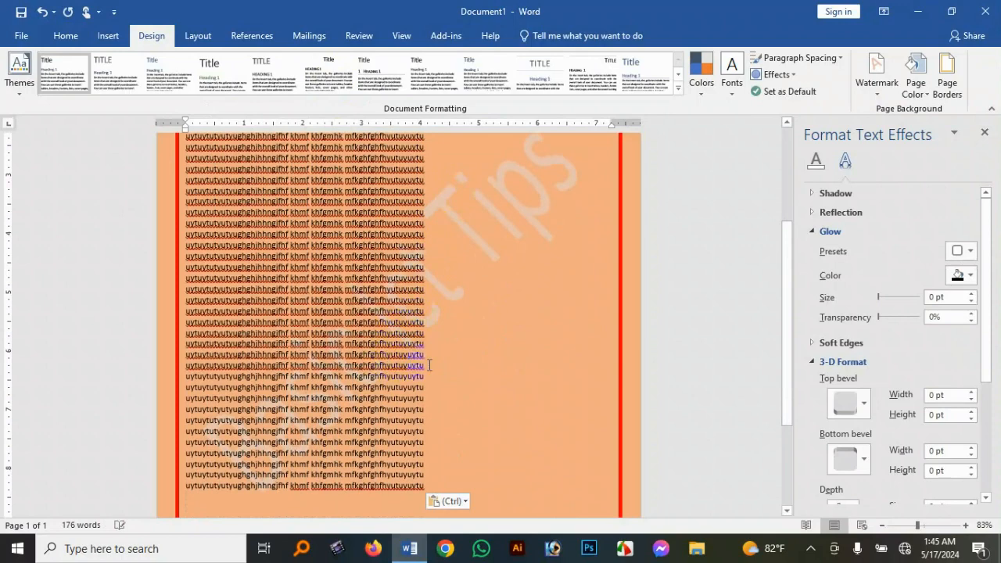
# - Copy the entire block of filler text and paste it again into the document
pyautogui.click(413, 488)
pyautogui.moveTo(412, 487); pyautogui.dragTo(192, 191)
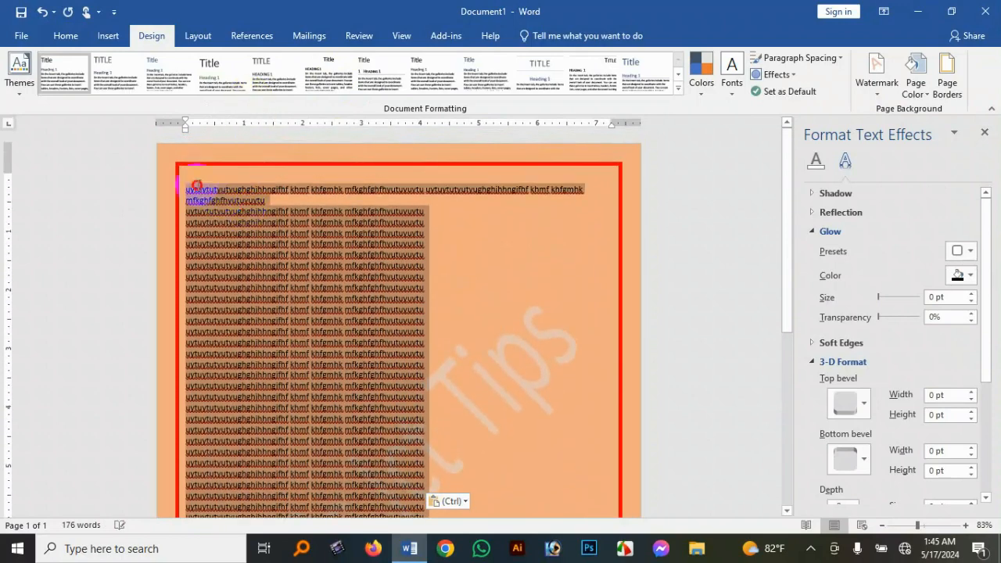
pyautogui.click(446, 241)
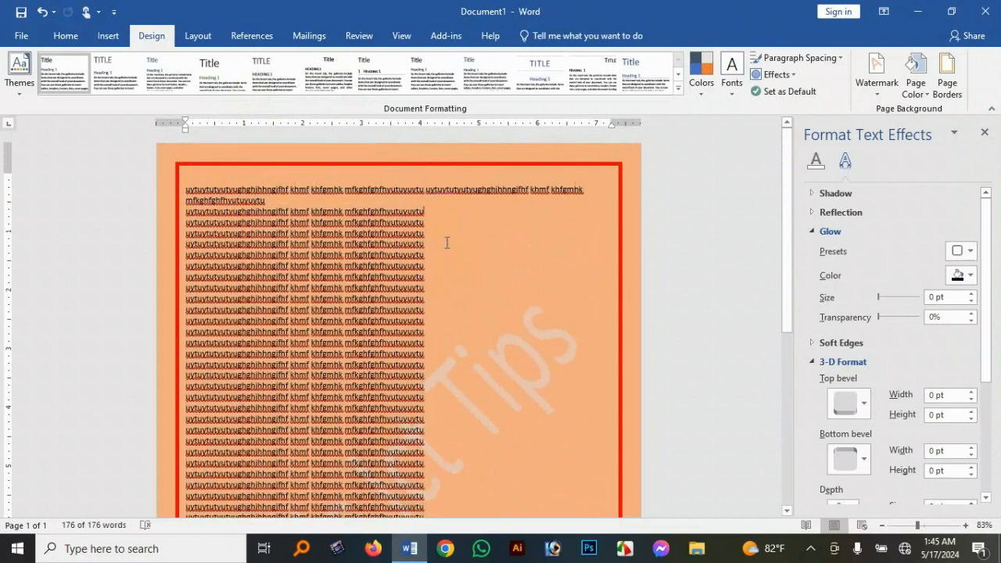
pyautogui.hotkey('ctrl', 'v')
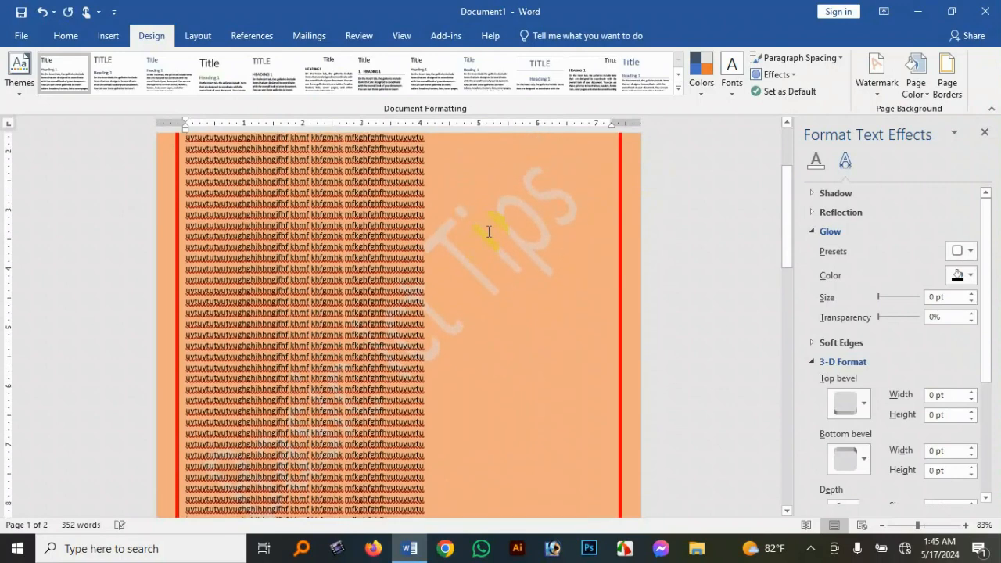
# - Select all the filler text and apply a looser built-in paragraph spacing preset to the document
pyautogui.click(800, 58)
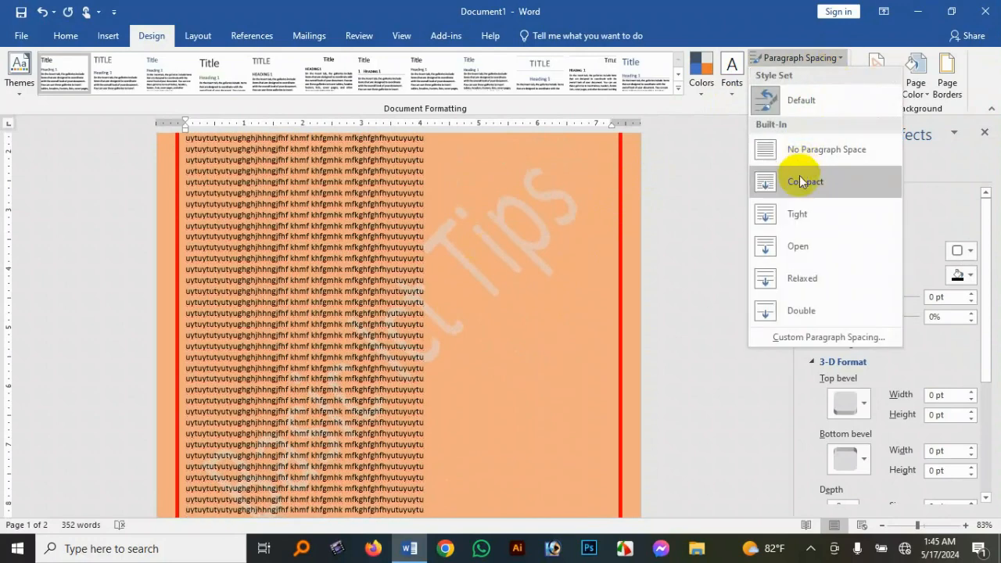
pyautogui.click(406, 311)
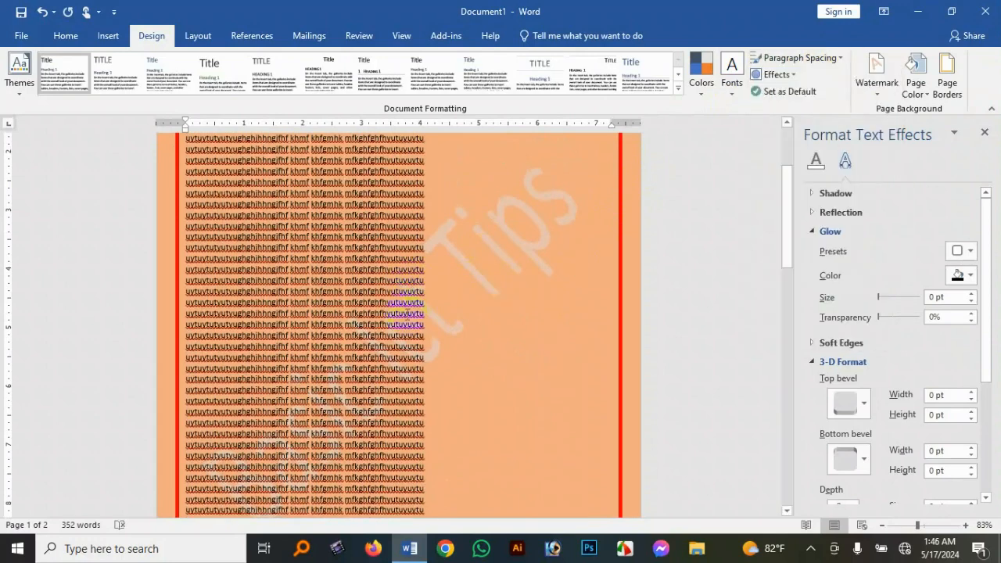
pyautogui.hotkey('ctrl', 'a')
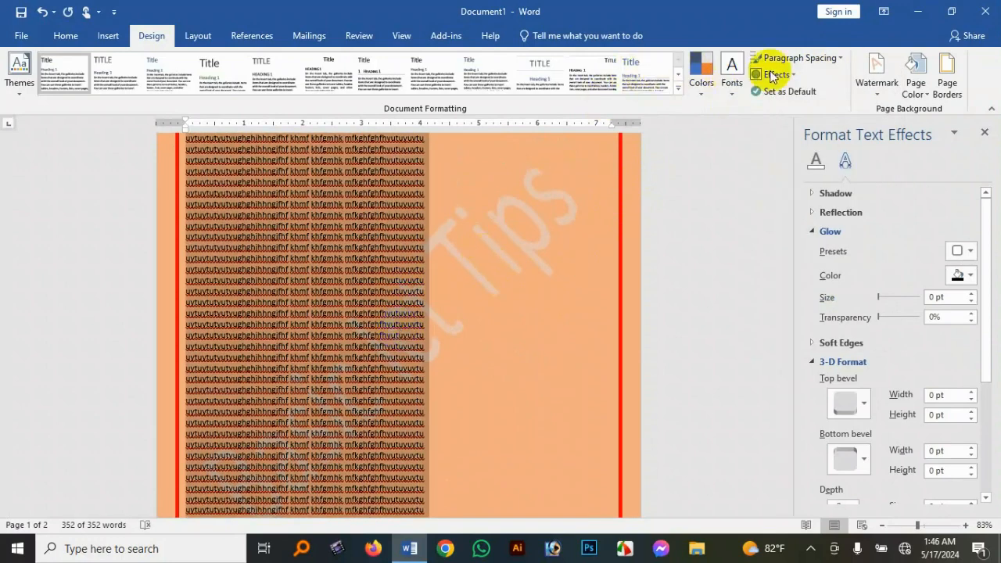
pyautogui.click(818, 59)
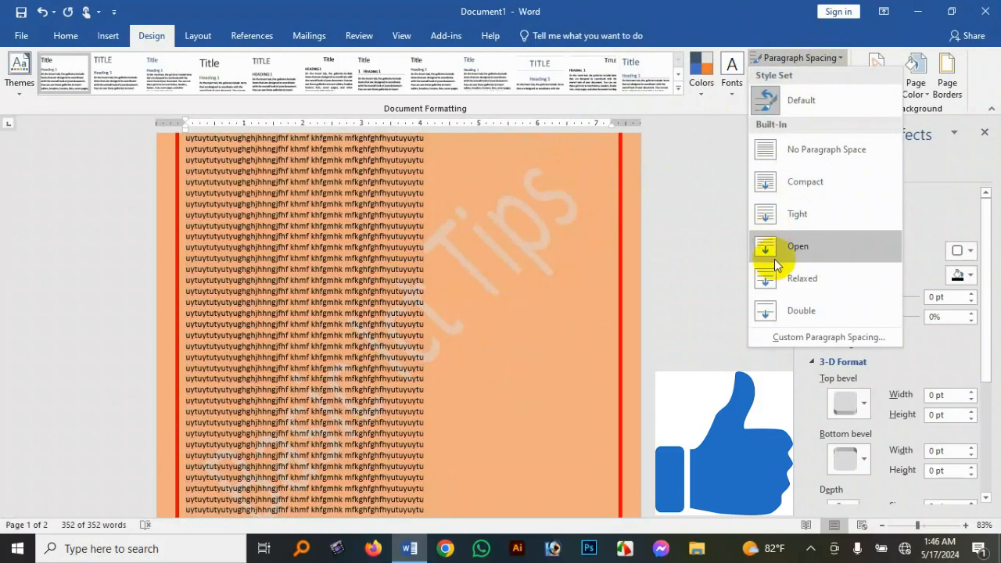
pyautogui.click(777, 269)
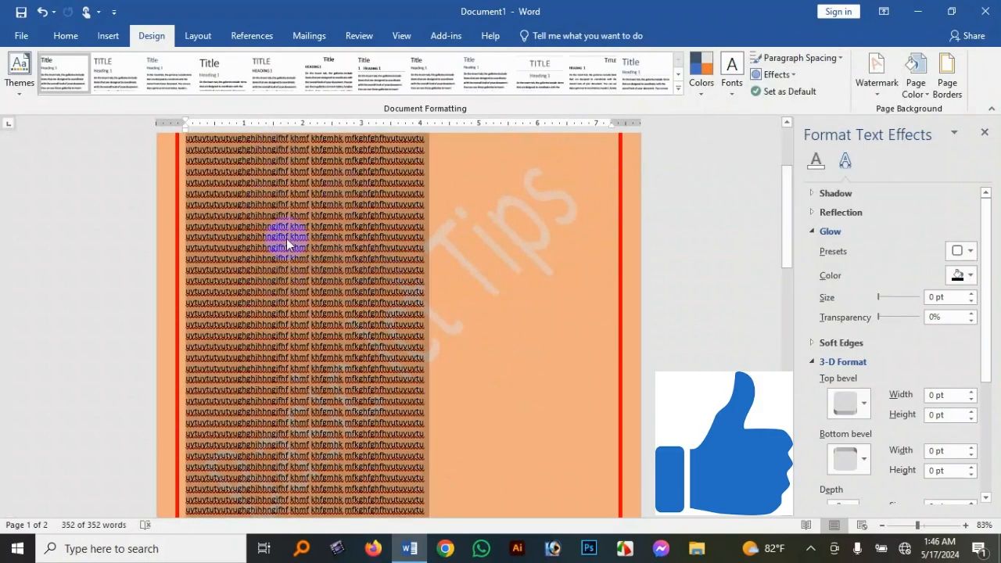
pyautogui.click(119, 80)
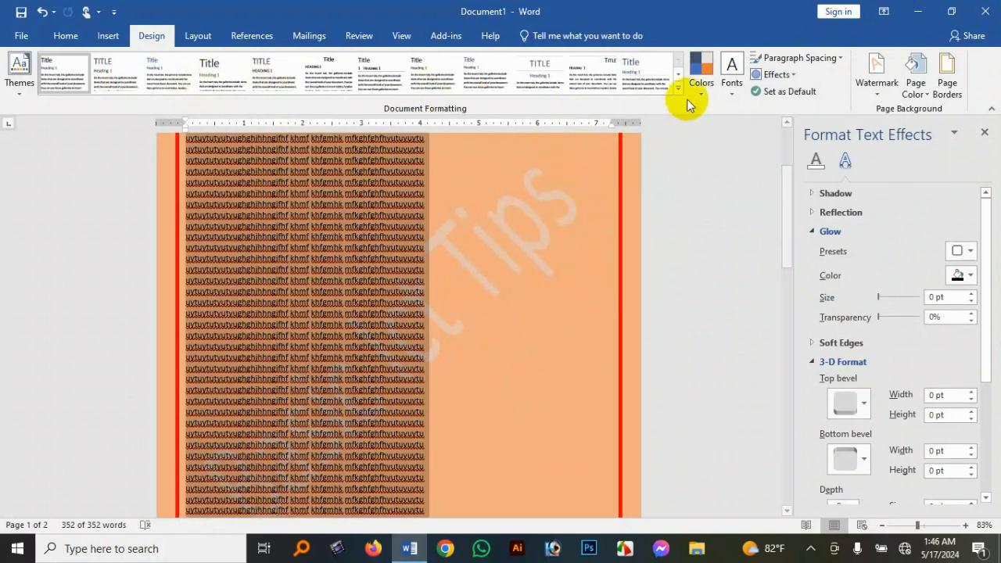
pyautogui.click(731, 92)
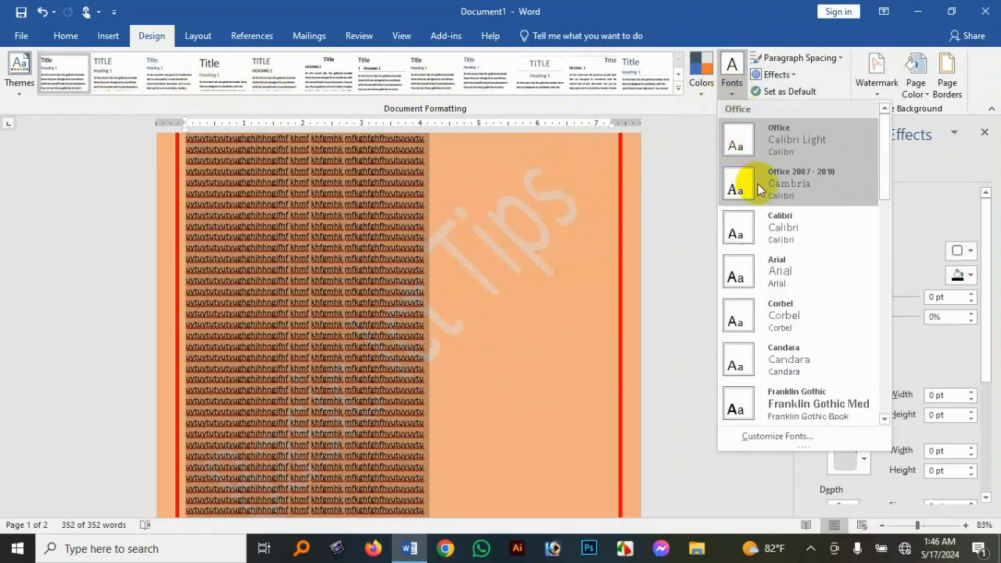
pyautogui.click(481, 243)
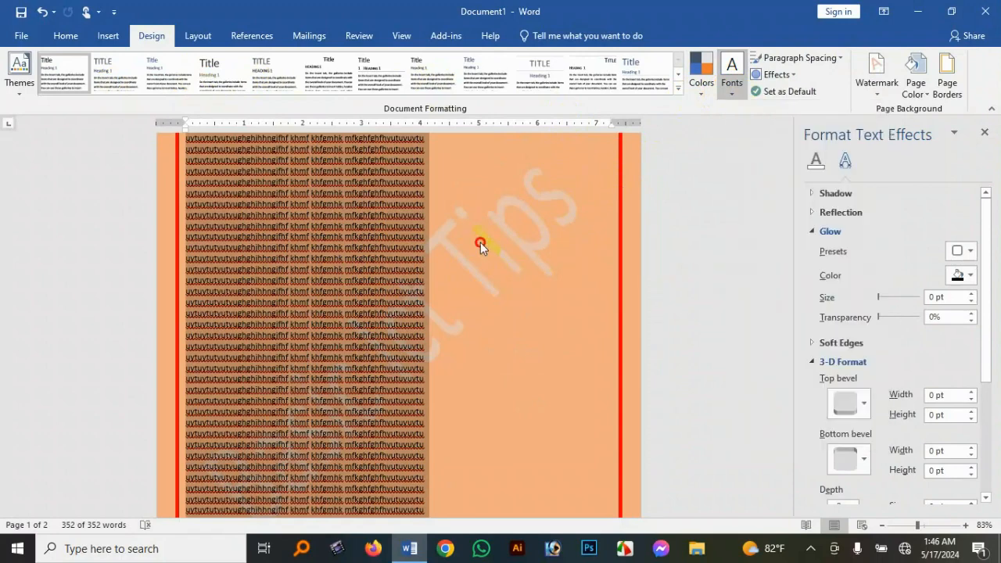
pyautogui.click(71, 39)
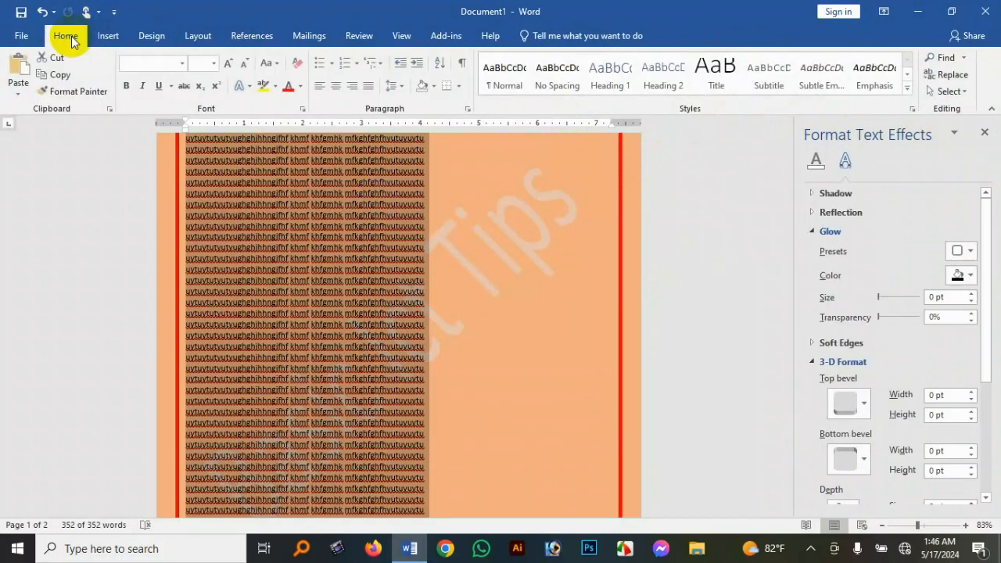
pyautogui.click(108, 35)
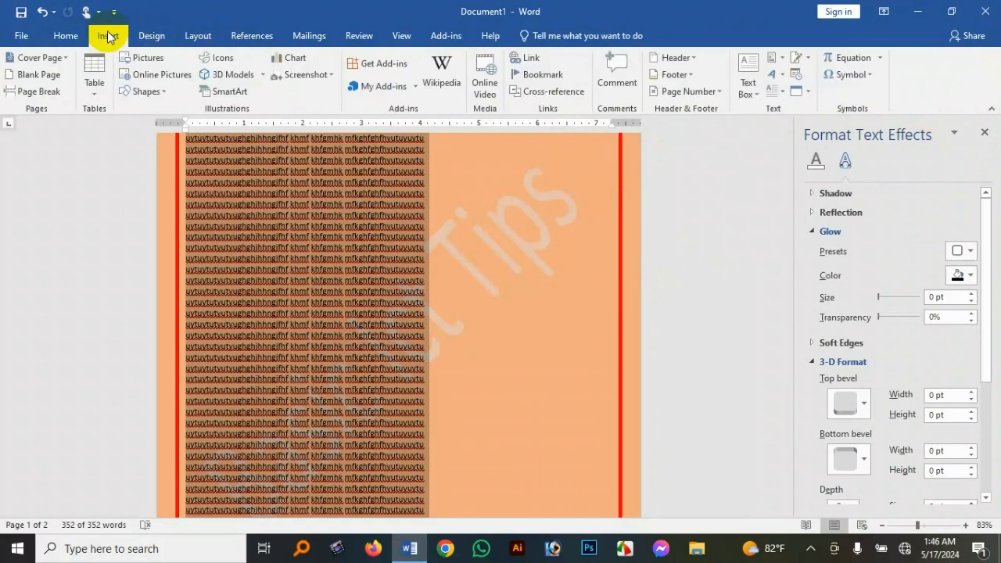
pyautogui.click(151, 36)
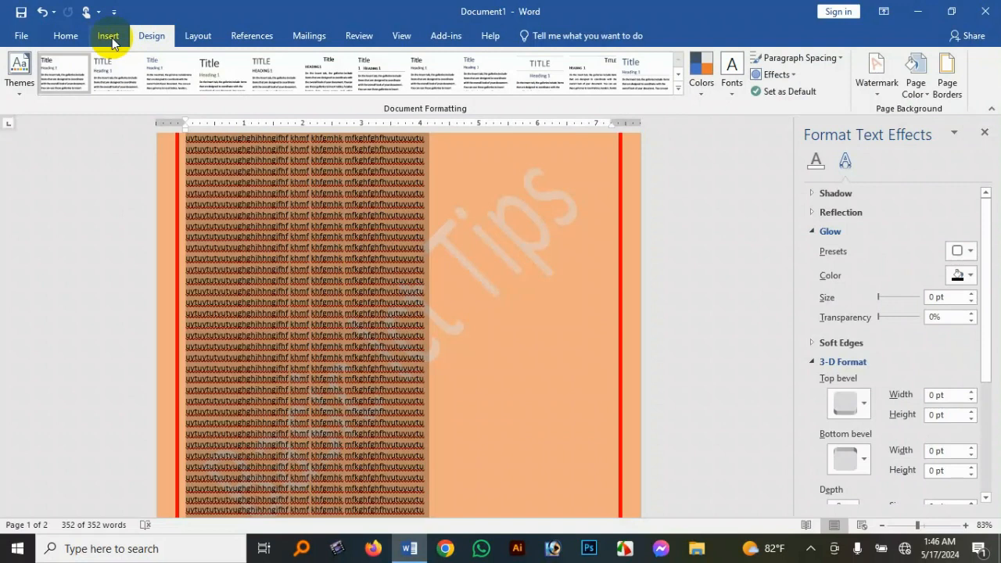
pyautogui.click(463, 262)
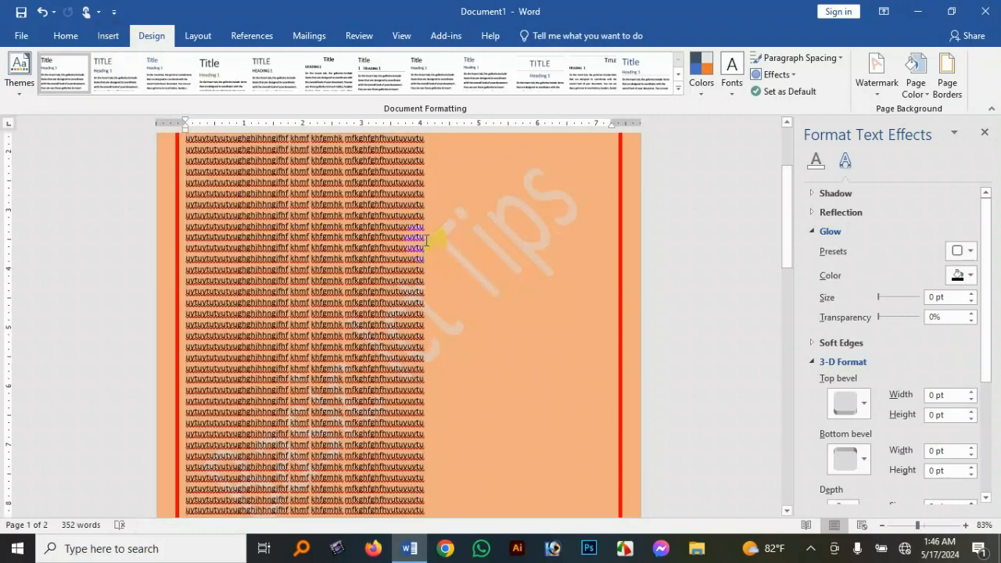
pyautogui.click(457, 237)
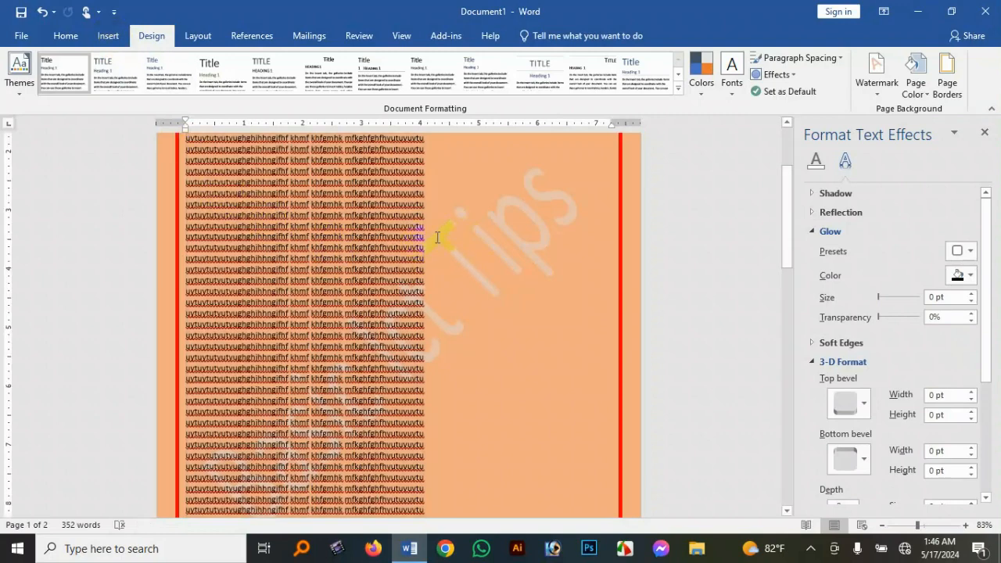